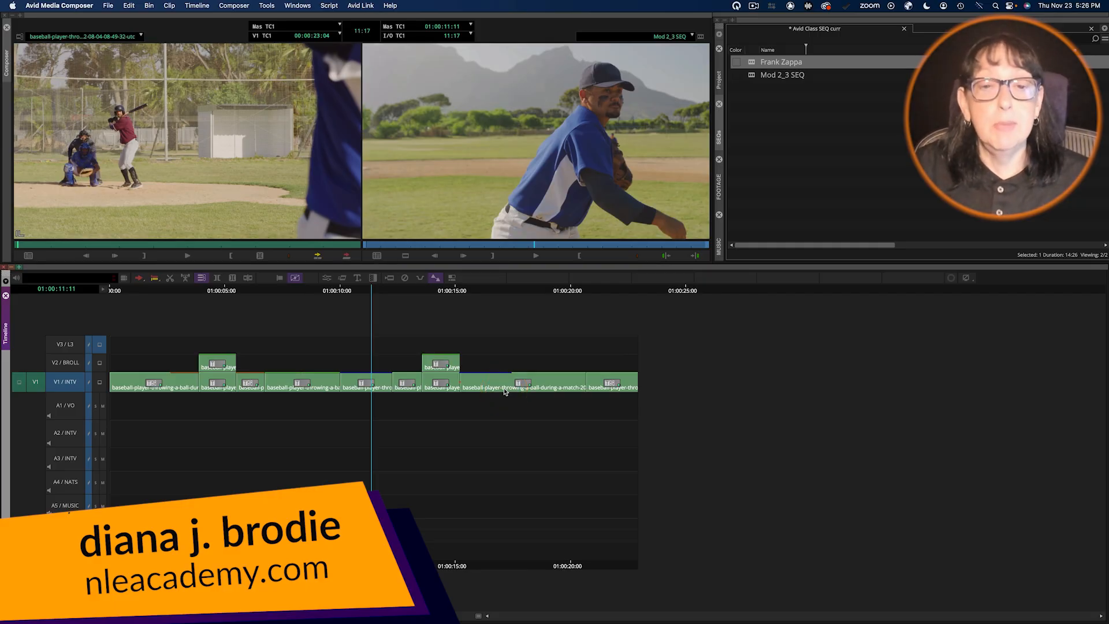
- Mark the section of the sequence from 01:00:10:00 to 01:00:20:19 with in and out points
key(Down)
key(Up)
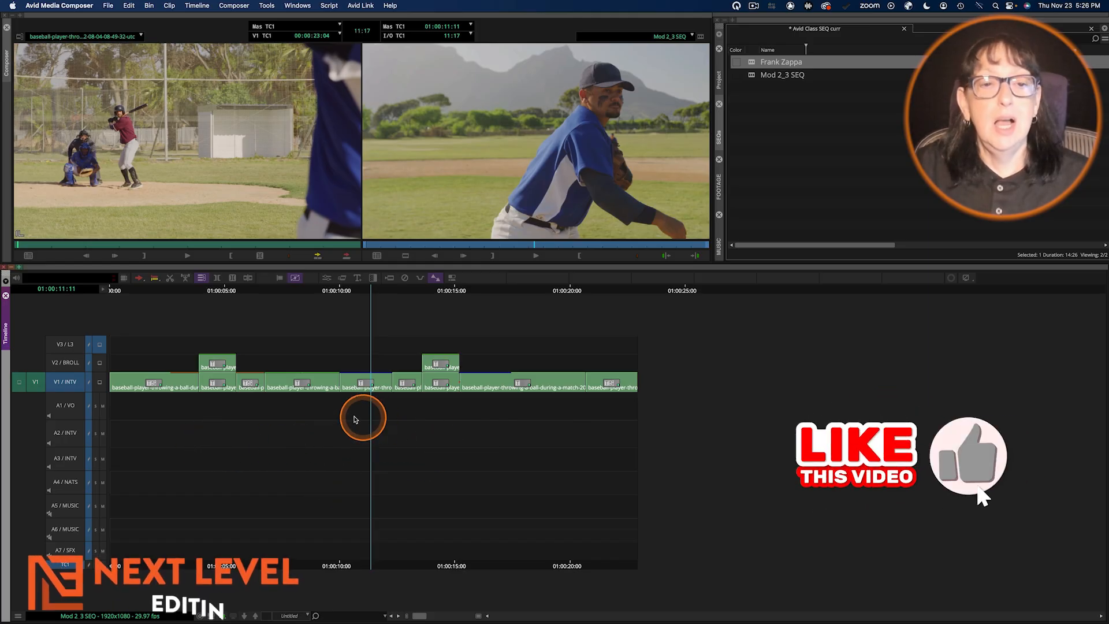
click(340, 422)
key(Down)
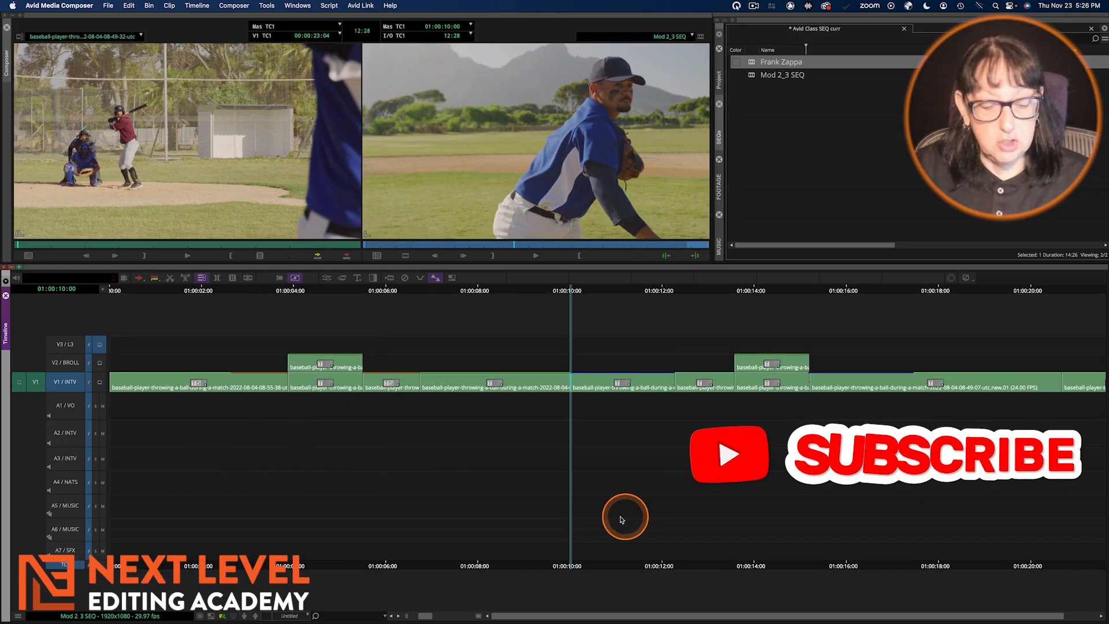
key(Up)
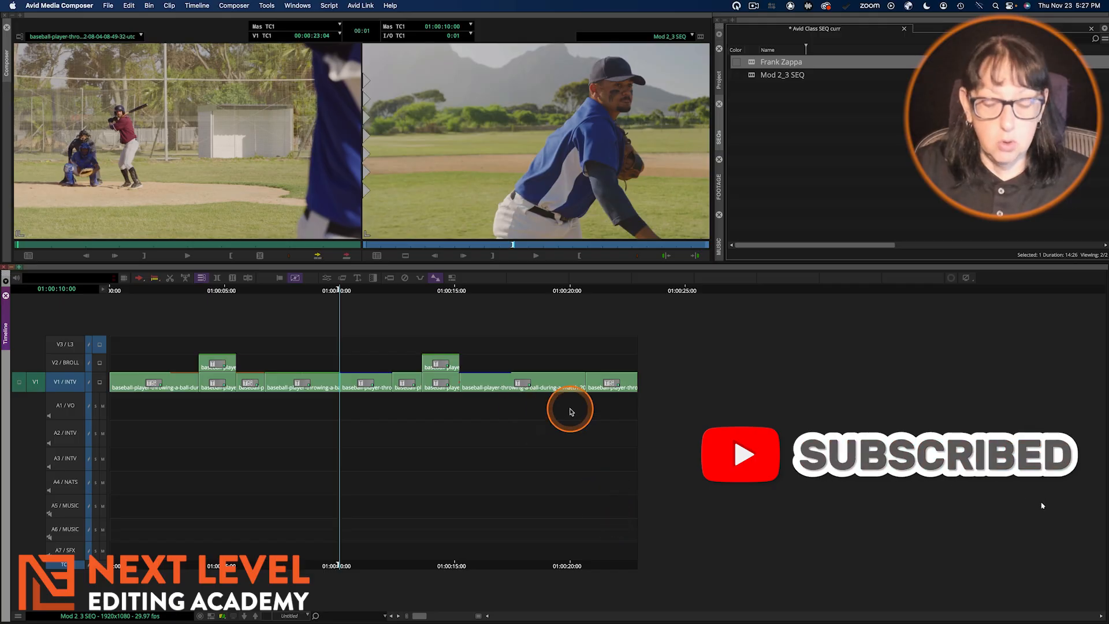
super+click(571, 407)
key(Left)
key(o)
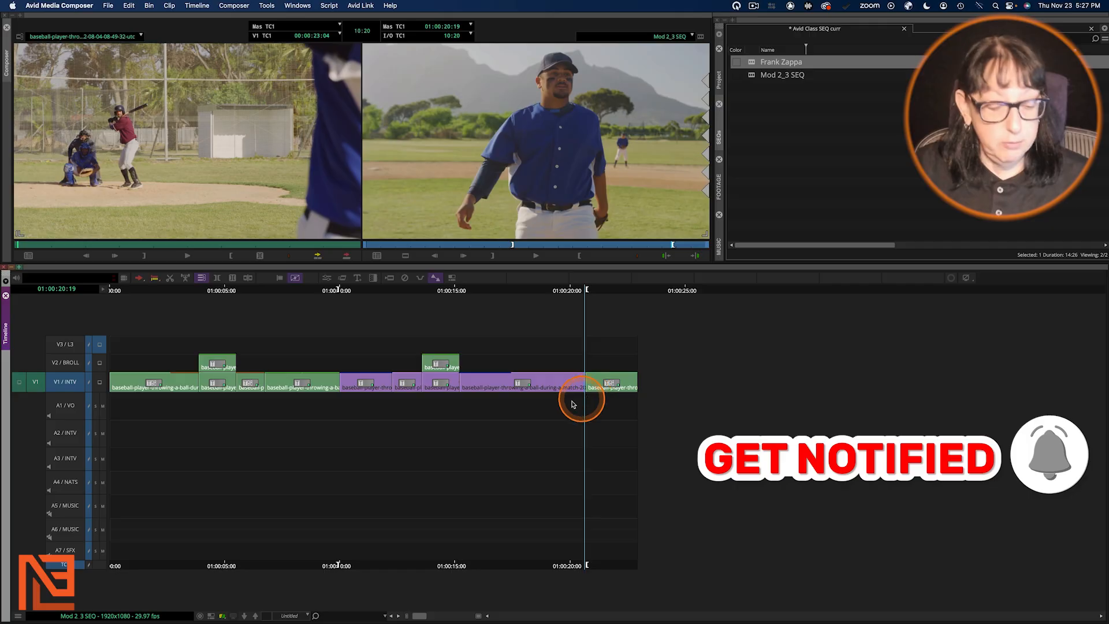
- Check the cuts inside the marked section and extract that section from the sequence
super+click(344, 406)
super+click(396, 408)
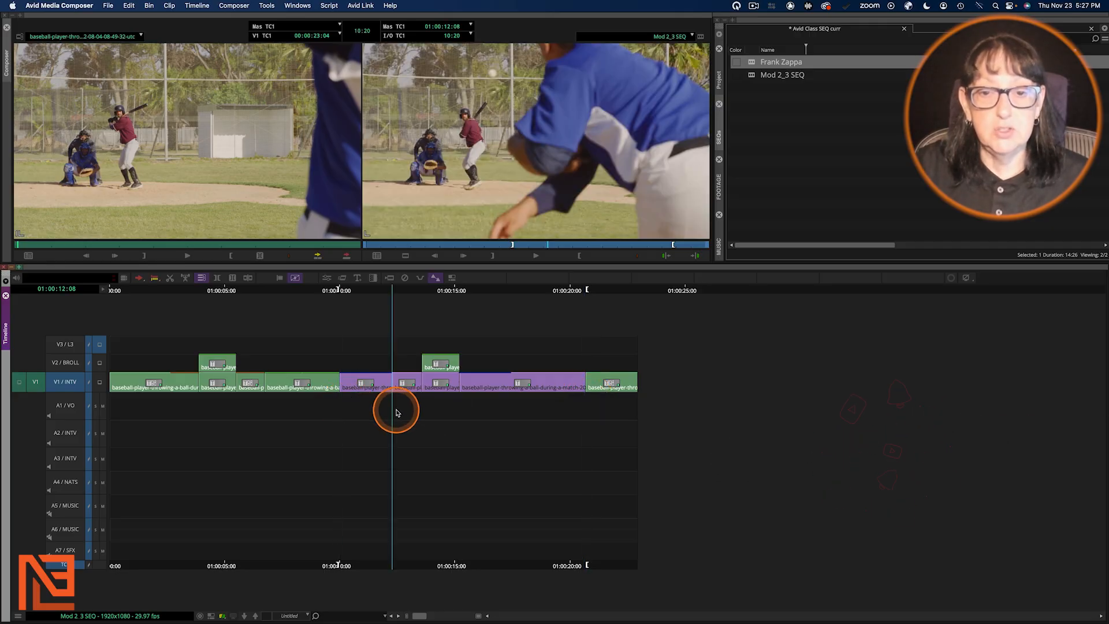
super+click(452, 418)
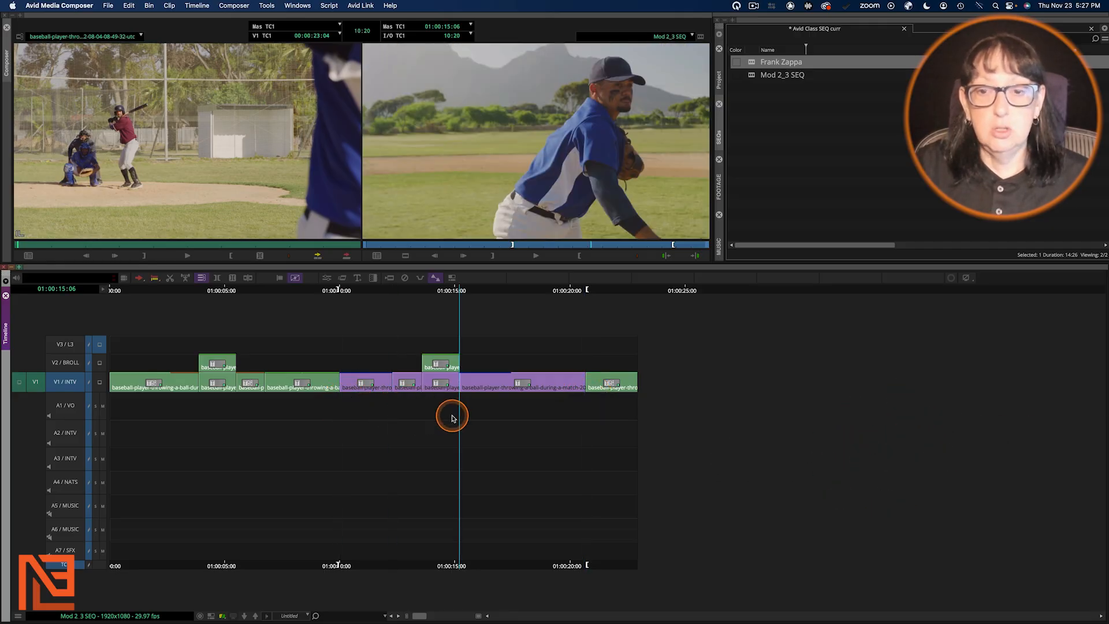
super+click(587, 407)
super+click(353, 413)
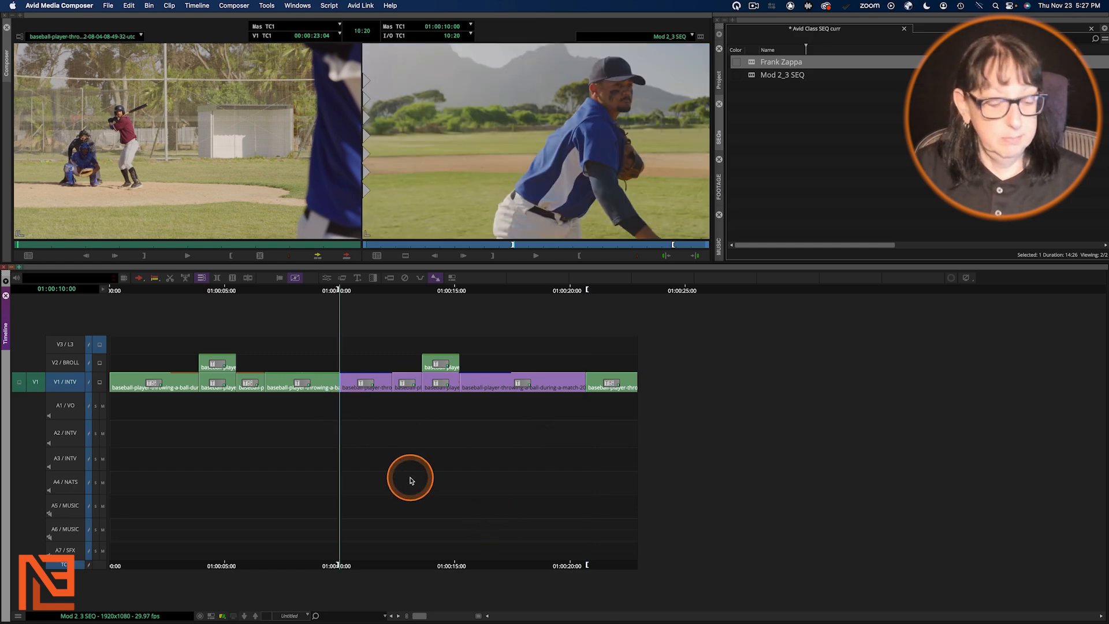
key(x)
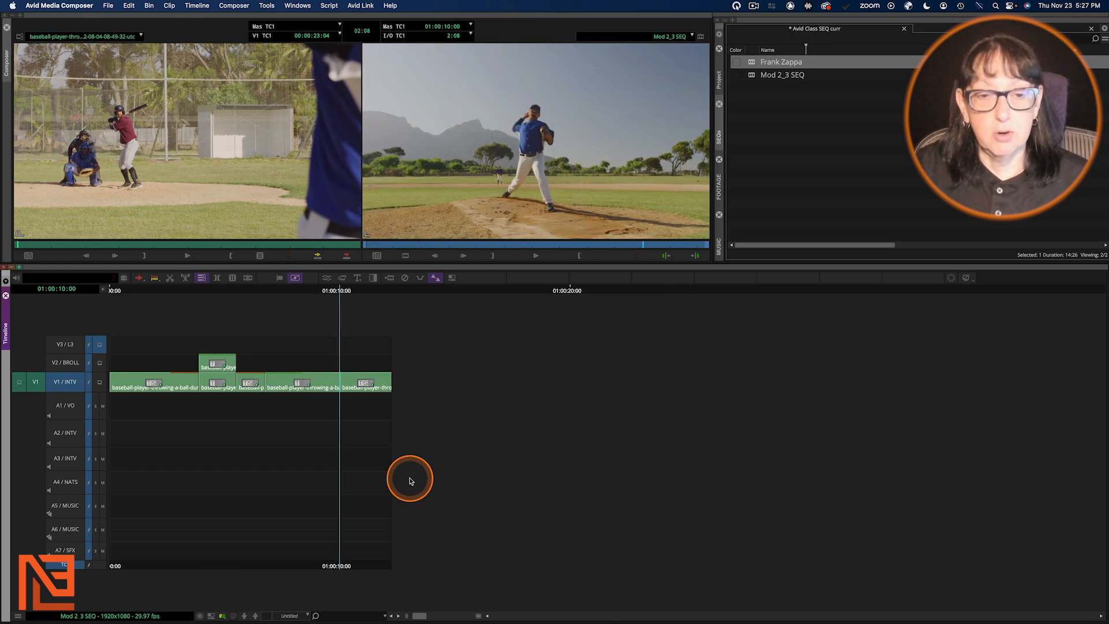
- Examine the remaining V1 clips and the V2 B-roll clip by moving the playhead across them at a closer zoom
key(super+])
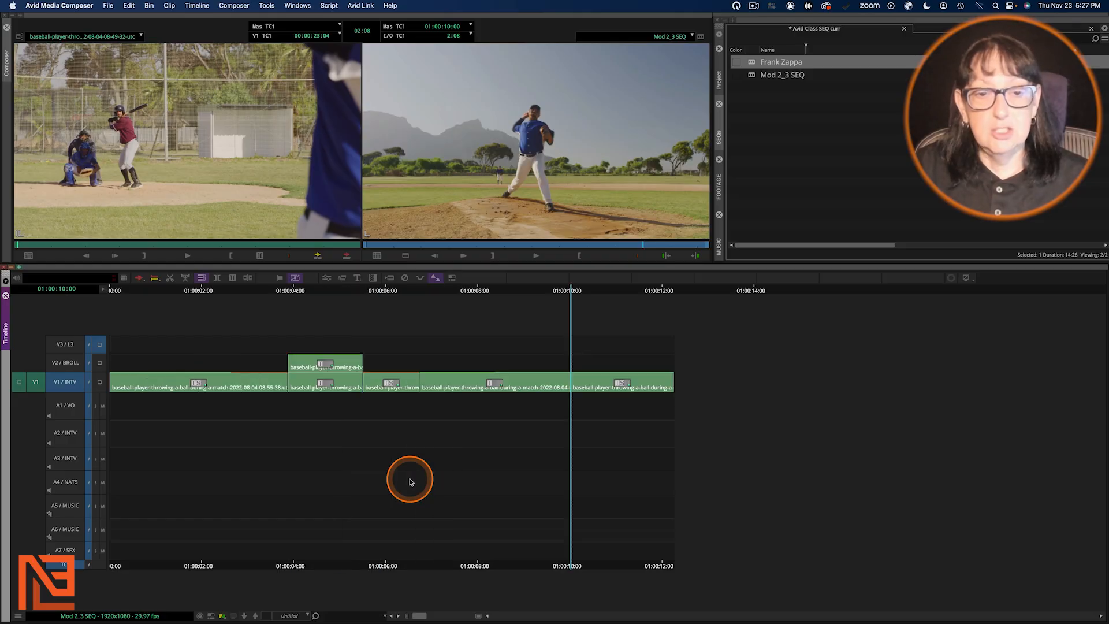
click(296, 415)
key(super+[)
key(super+])
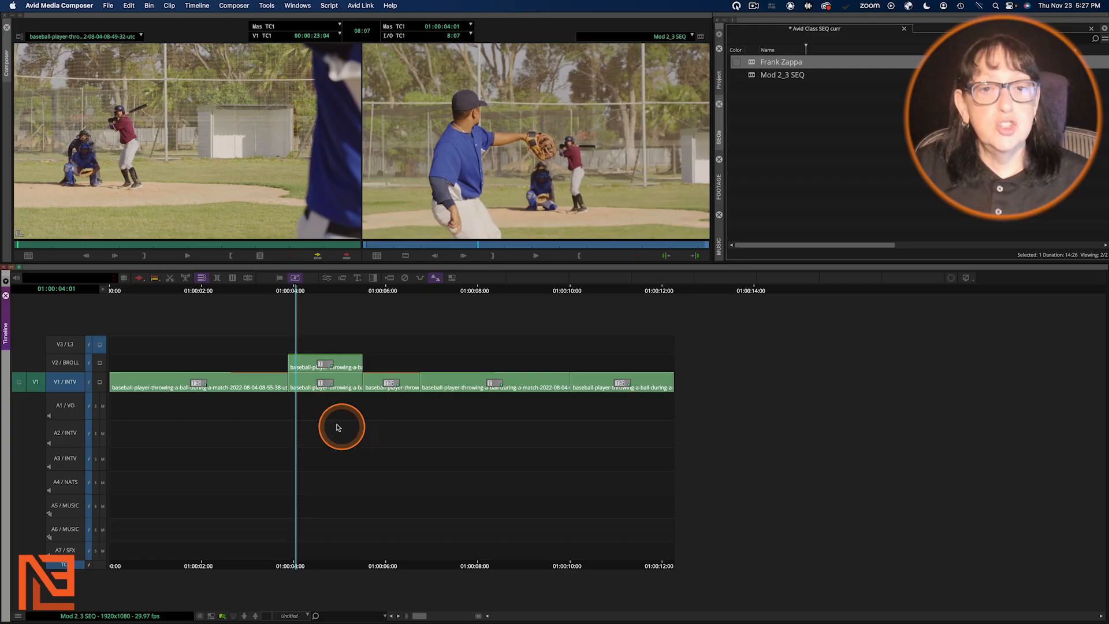
key(super+])
key(super+])
key(super+[)
key(super+[)
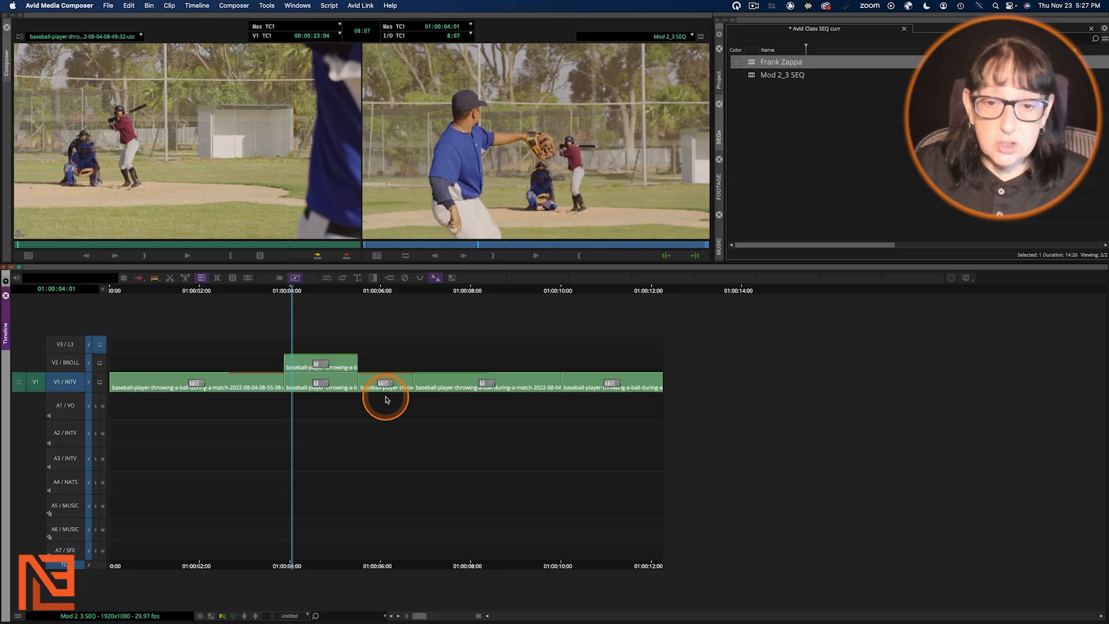
click(396, 384)
click(458, 386)
click(526, 387)
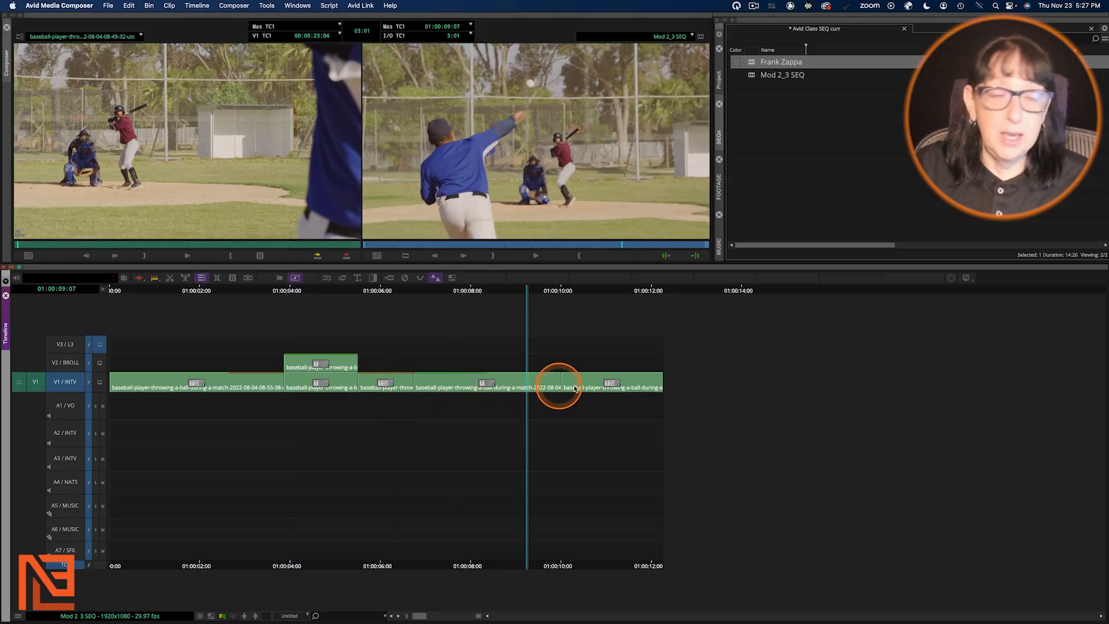
click(601, 388)
click(589, 384)
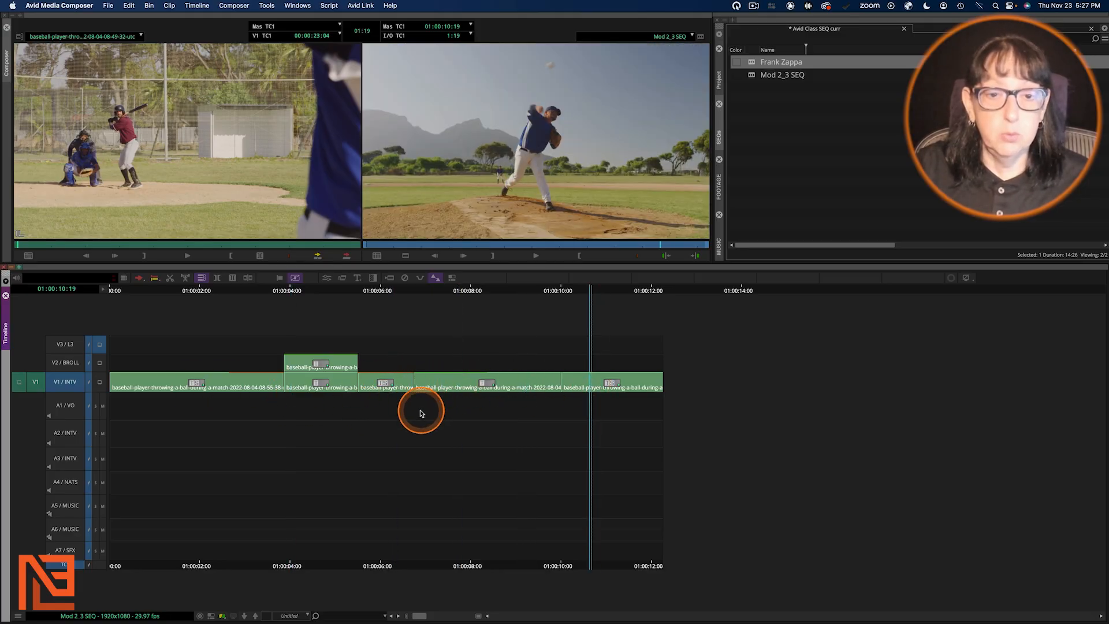
click(314, 363)
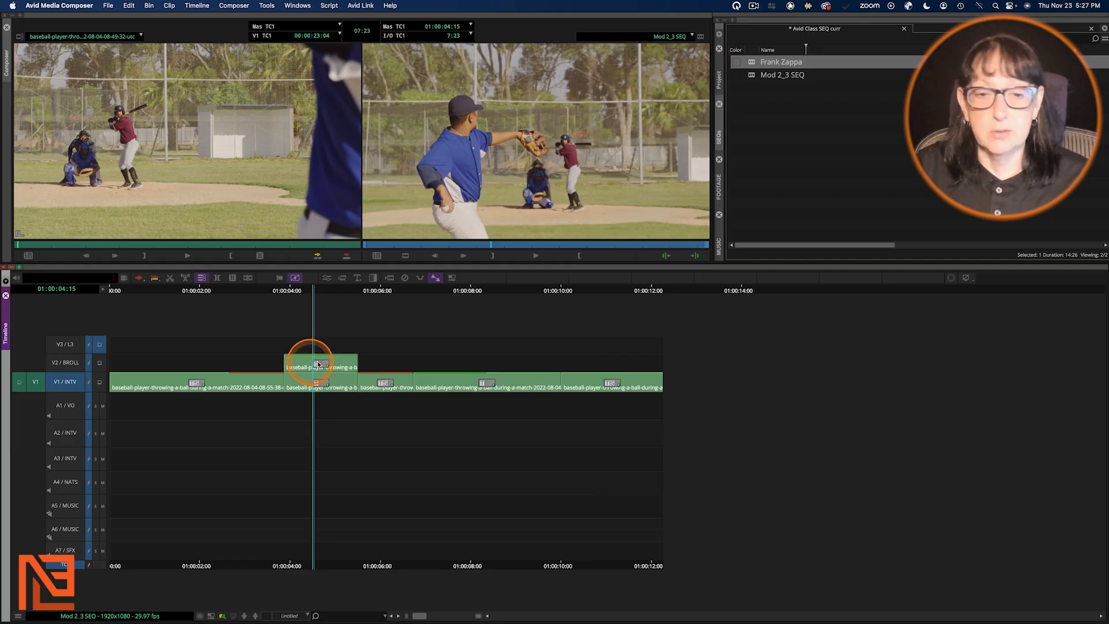
click(301, 363)
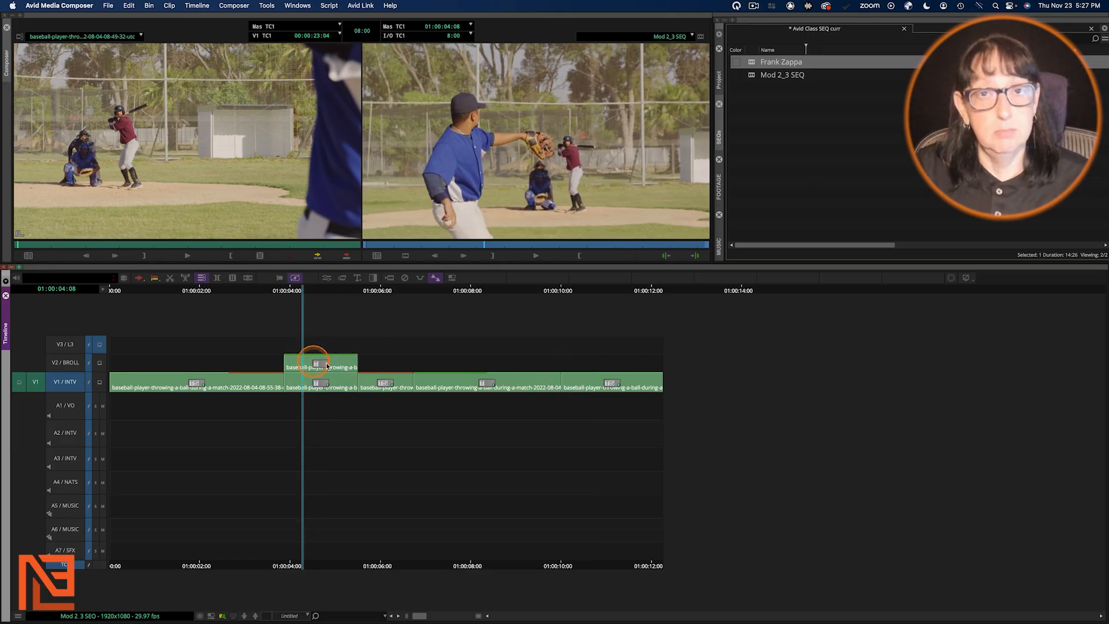
click(493, 364)
click(348, 393)
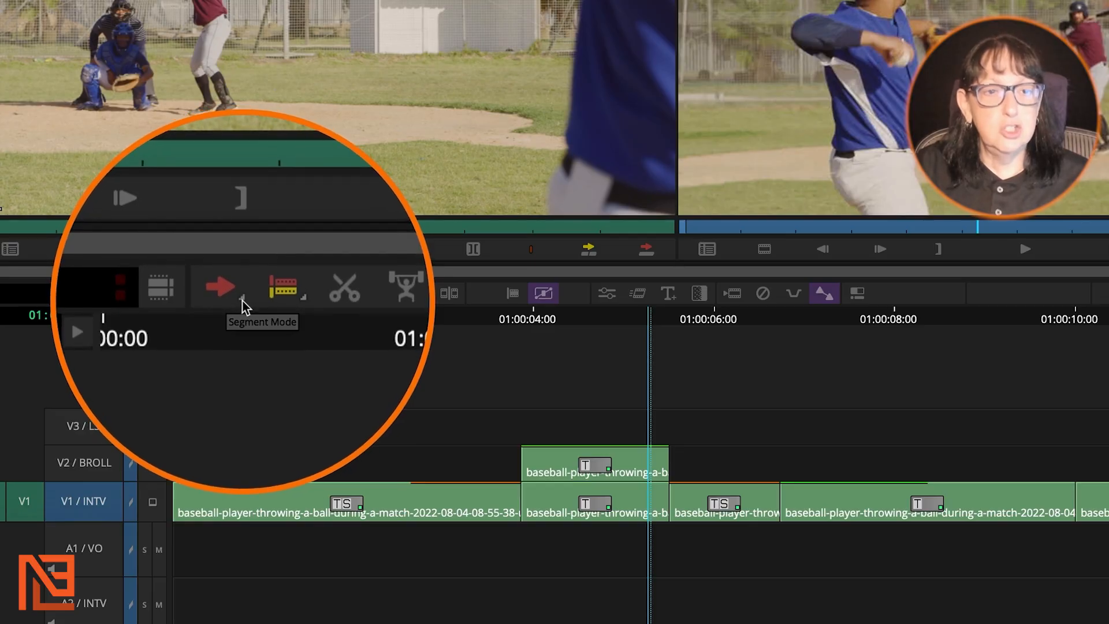
- Turn on the red-arrow segment mode and view the available segment mode options
click(238, 297)
right_click(238, 298)
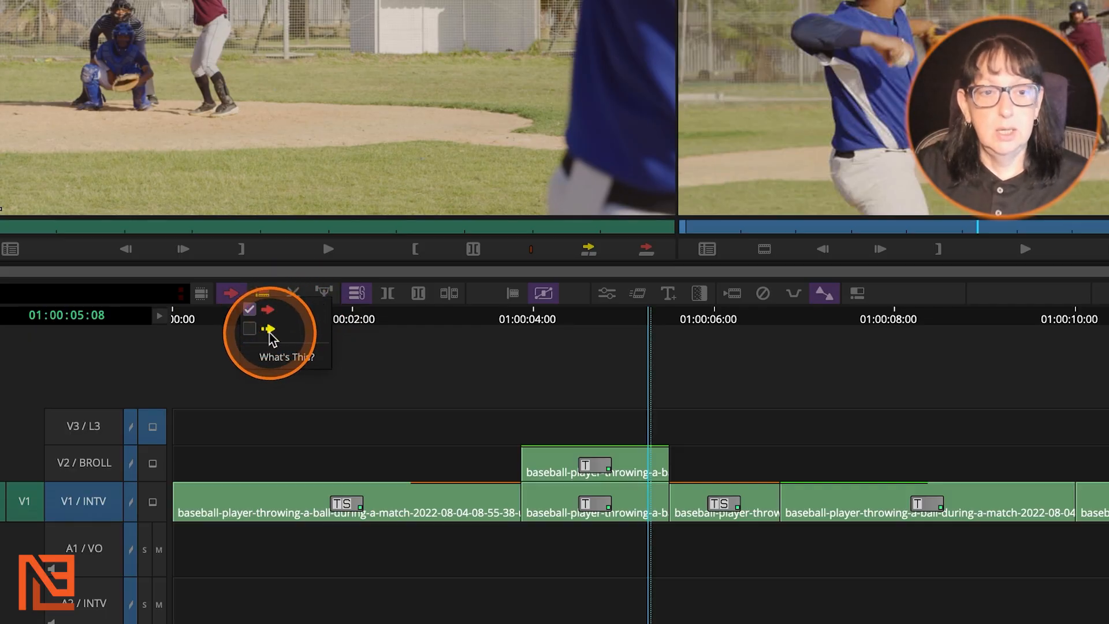
click(519, 354)
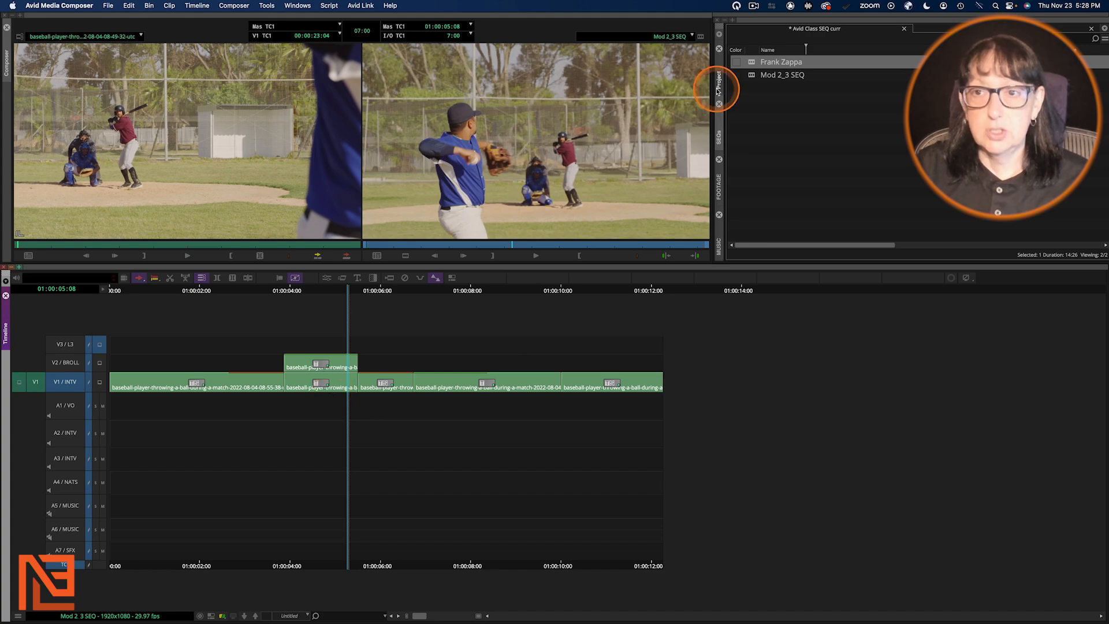
- Save the project from its bin list and park the playhead at 01:00:04:24 with segment mode off
click(719, 84)
key(super+s)
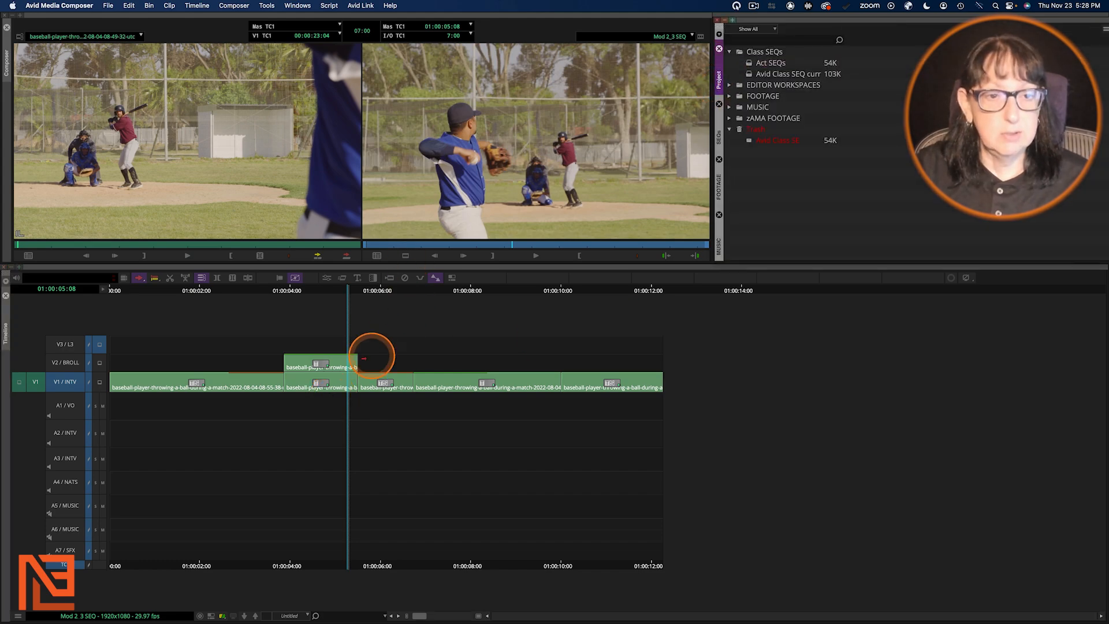
click(324, 292)
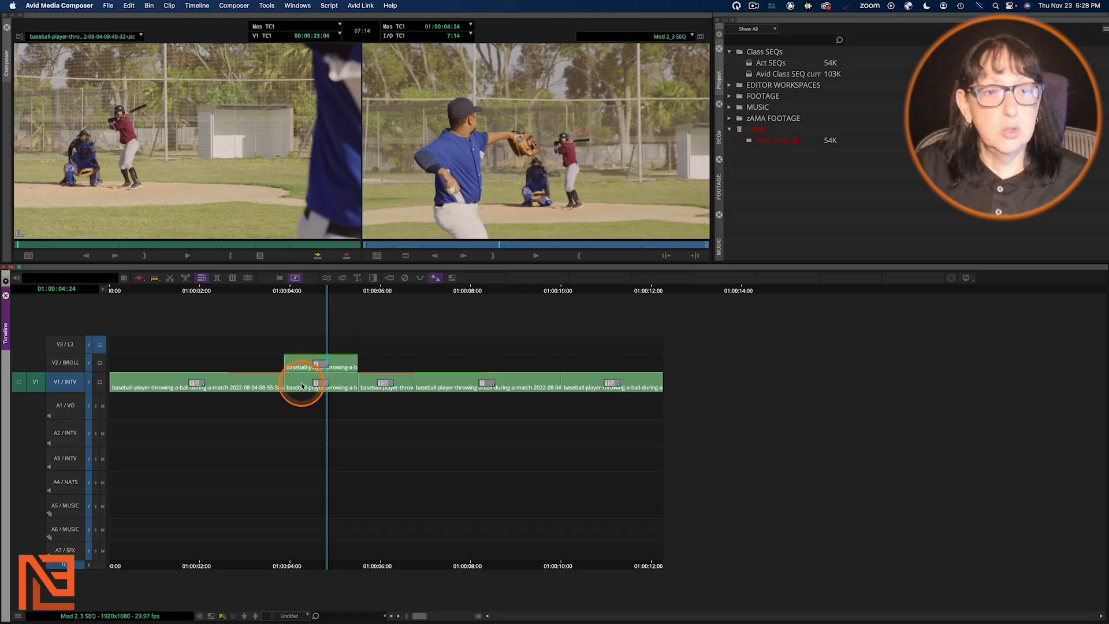
- Review the red and yellow segment mode options and activate the red-arrow overwrite mode
click(139, 278)
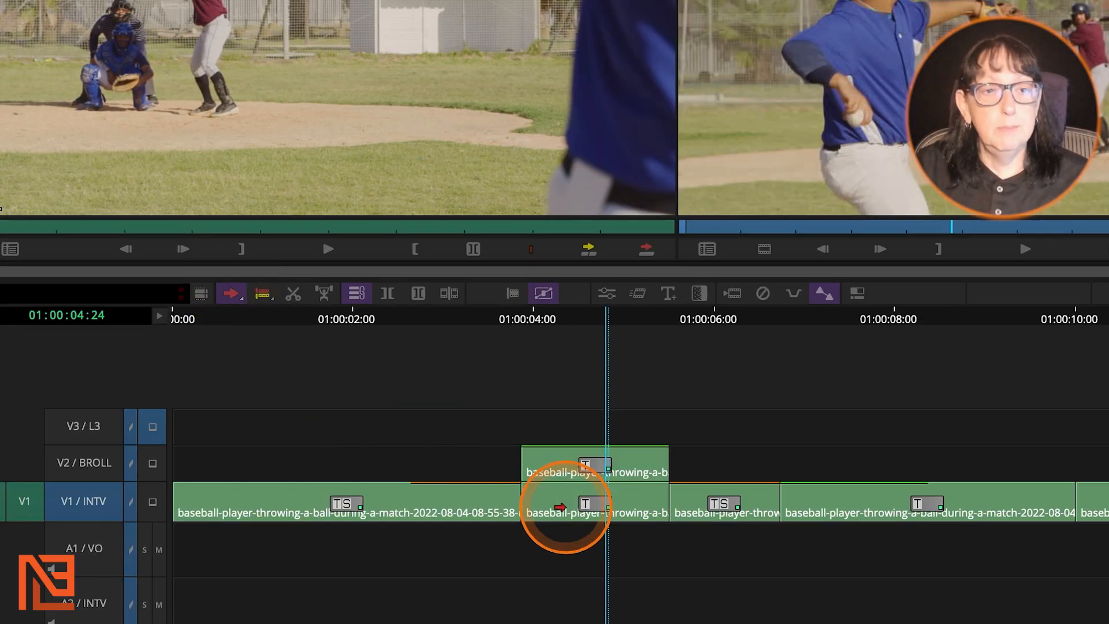
click(229, 294)
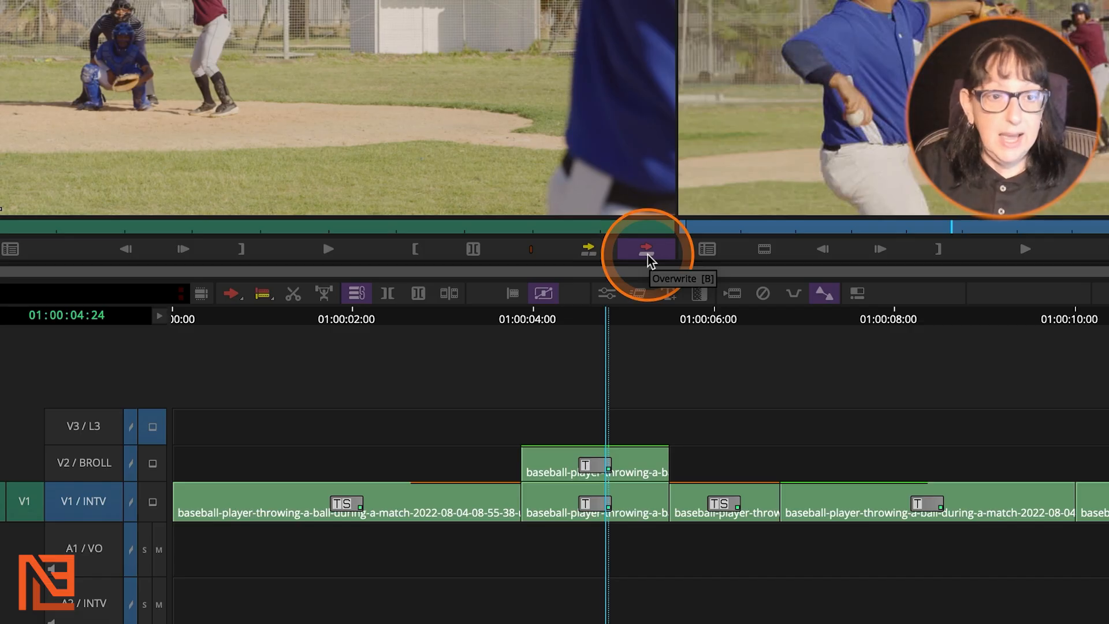
right_click(231, 293)
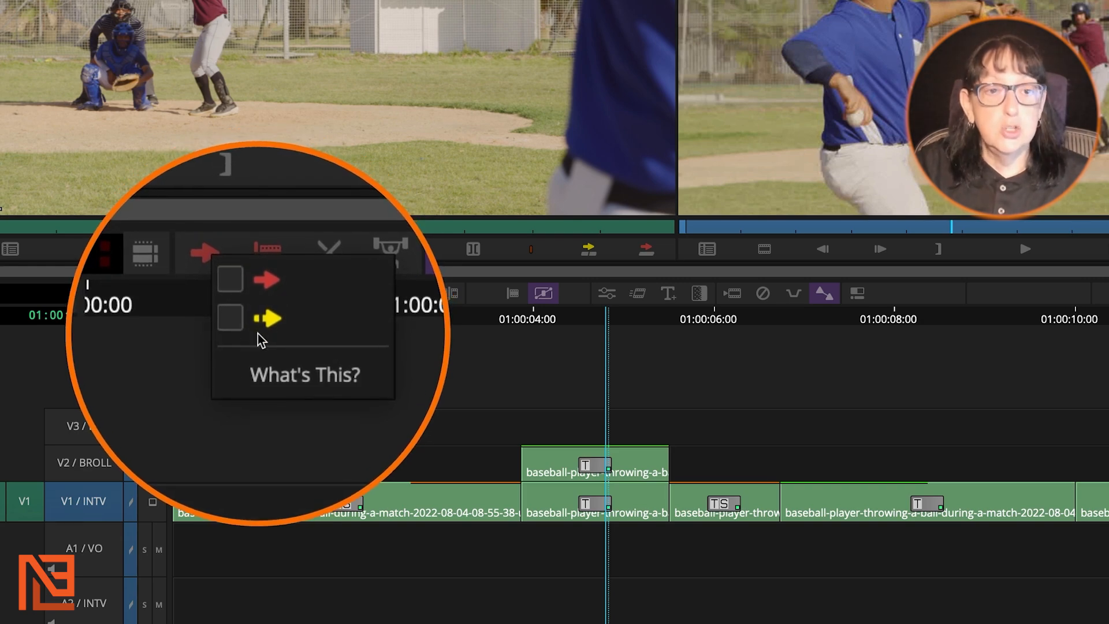
click(330, 367)
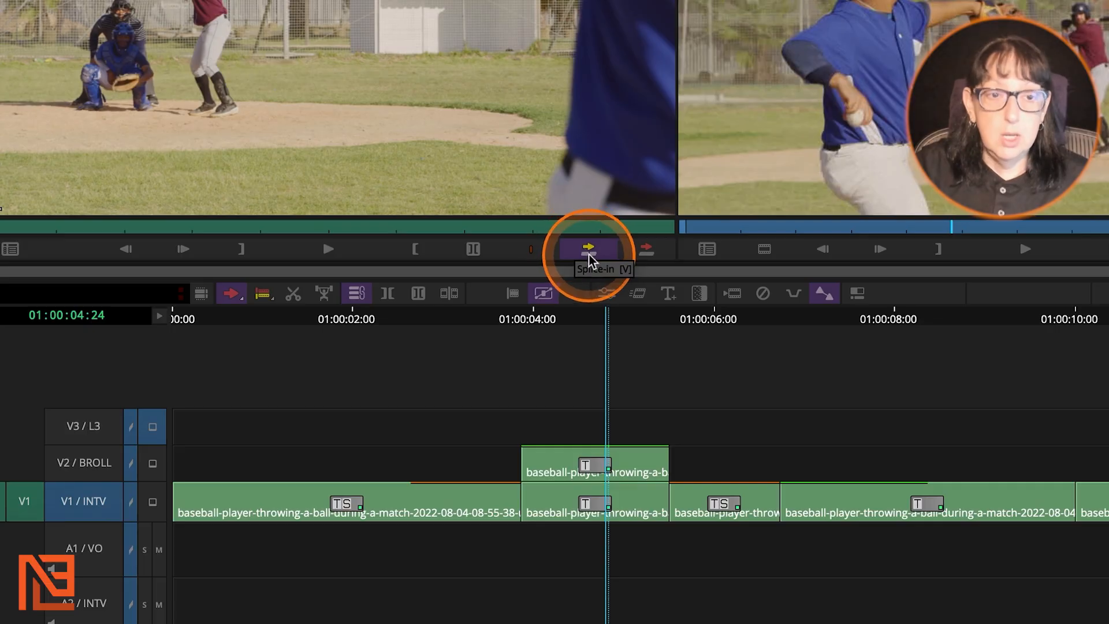
click(231, 297)
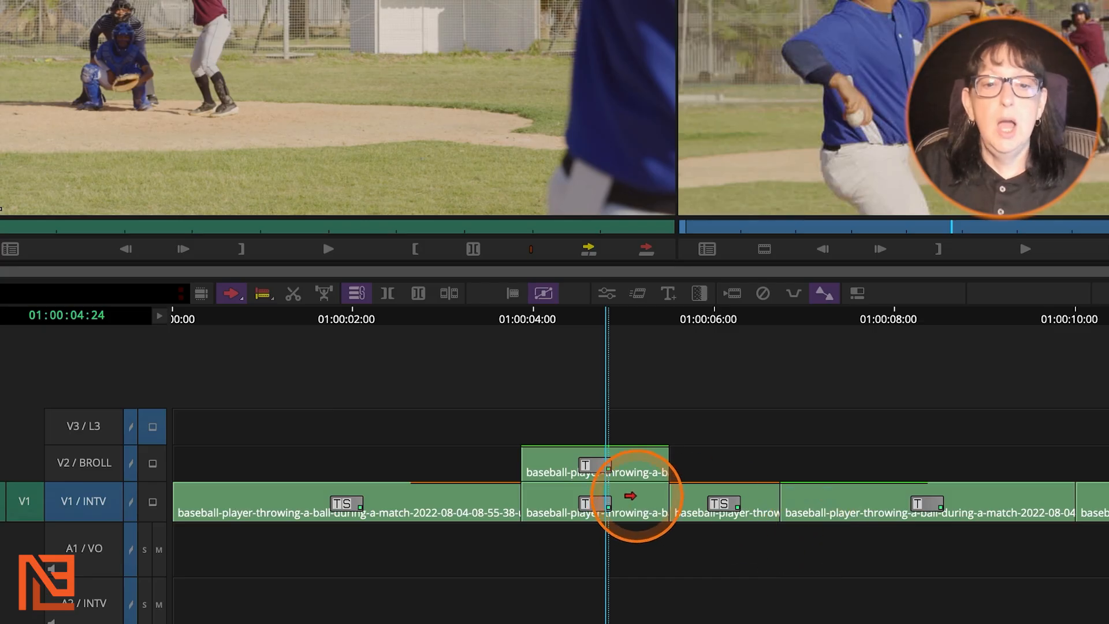
- Move the V2 B-roll clip about one second earlier, and try shifting the fourth V1 clip earlier over its neighbour
click(633, 459)
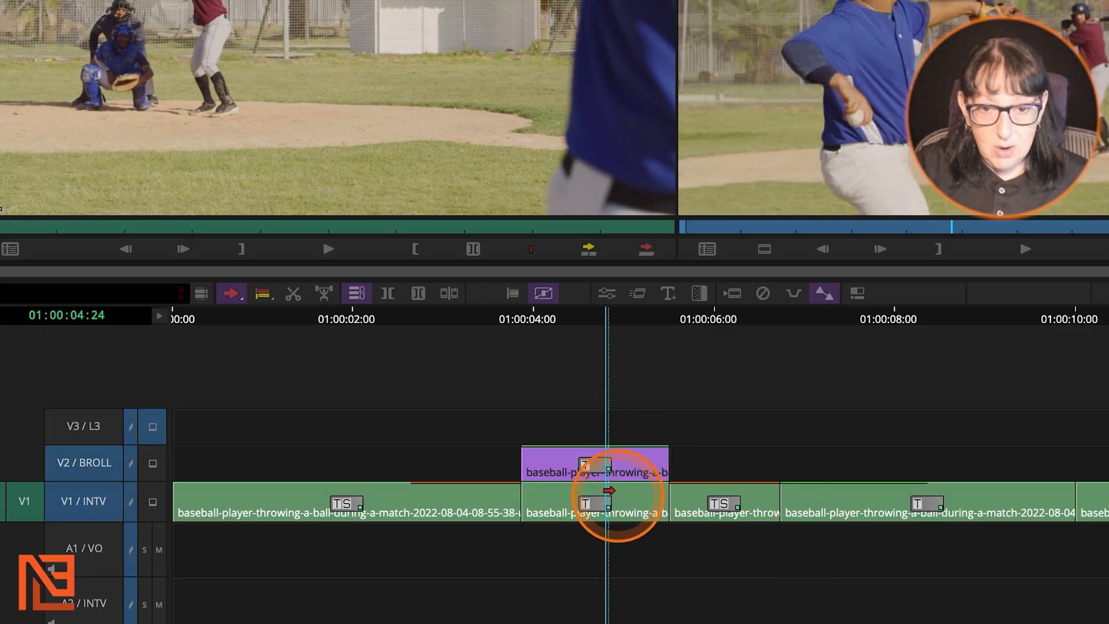
drag(589, 462, 479, 463)
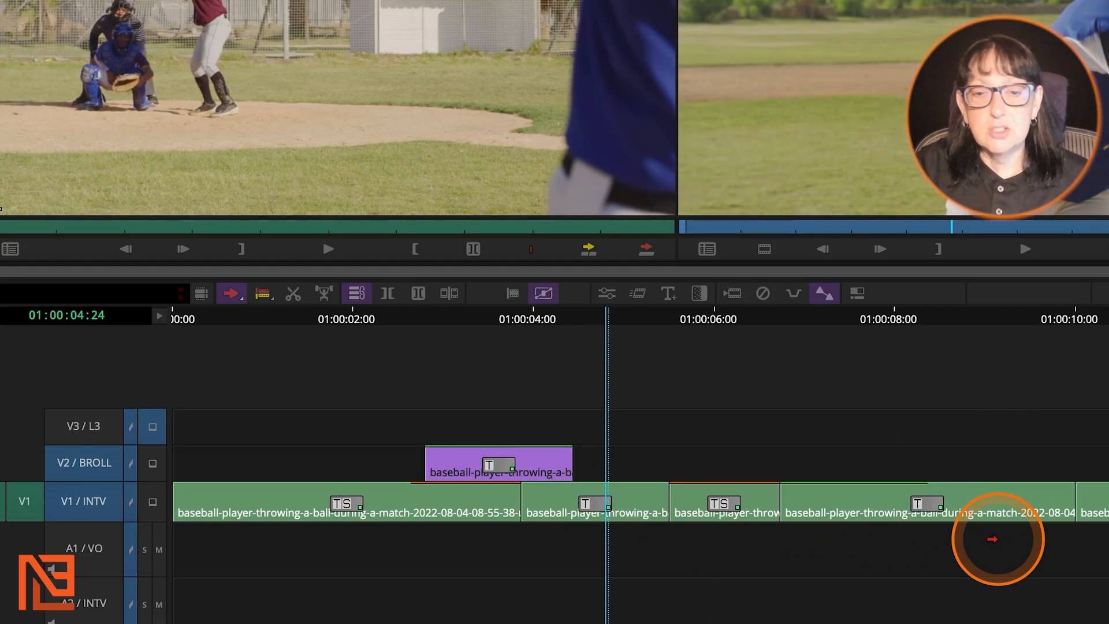
drag(855, 502, 842, 501)
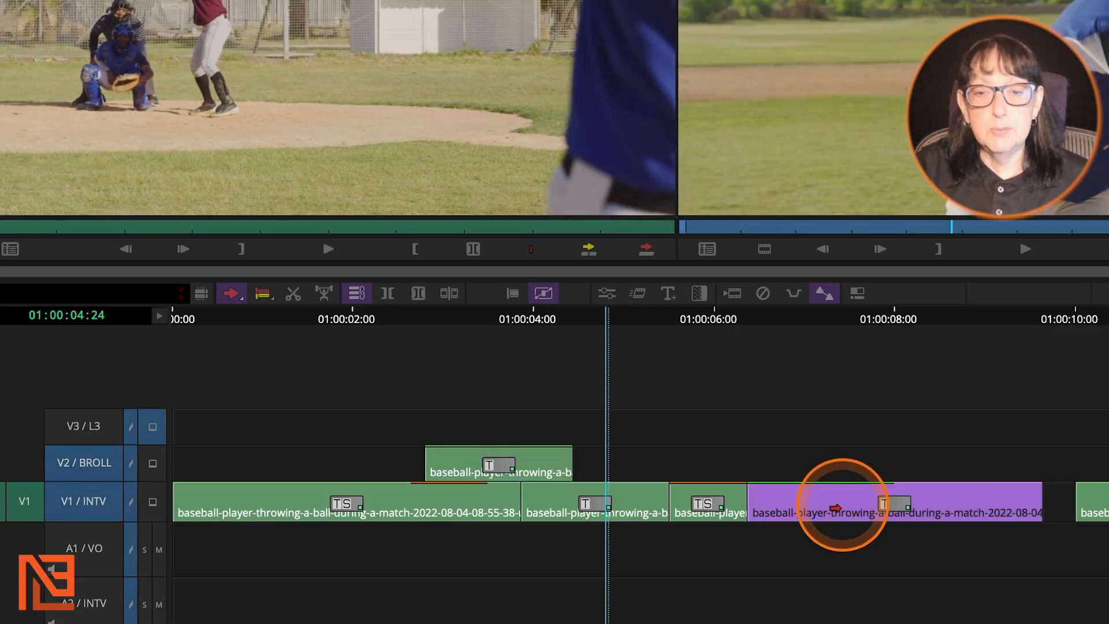
drag(957, 489, 994, 498)
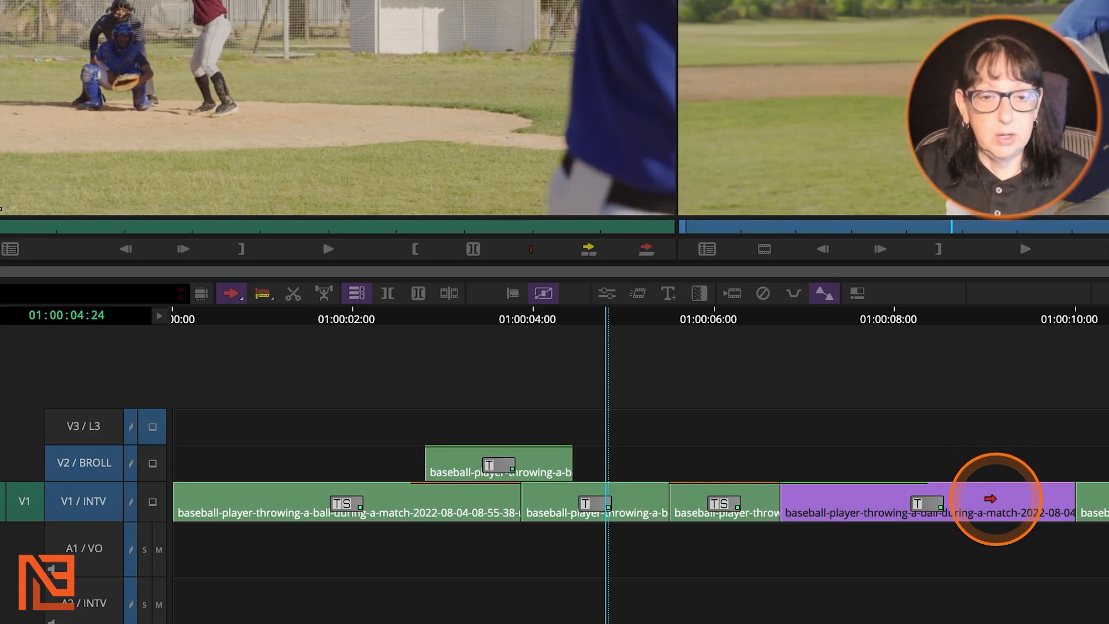
- Try overwriting the V1 material around the cut between the fourth and fifth clips with the V2 B-roll clip
click(485, 465)
drag(495, 466, 1068, 504)
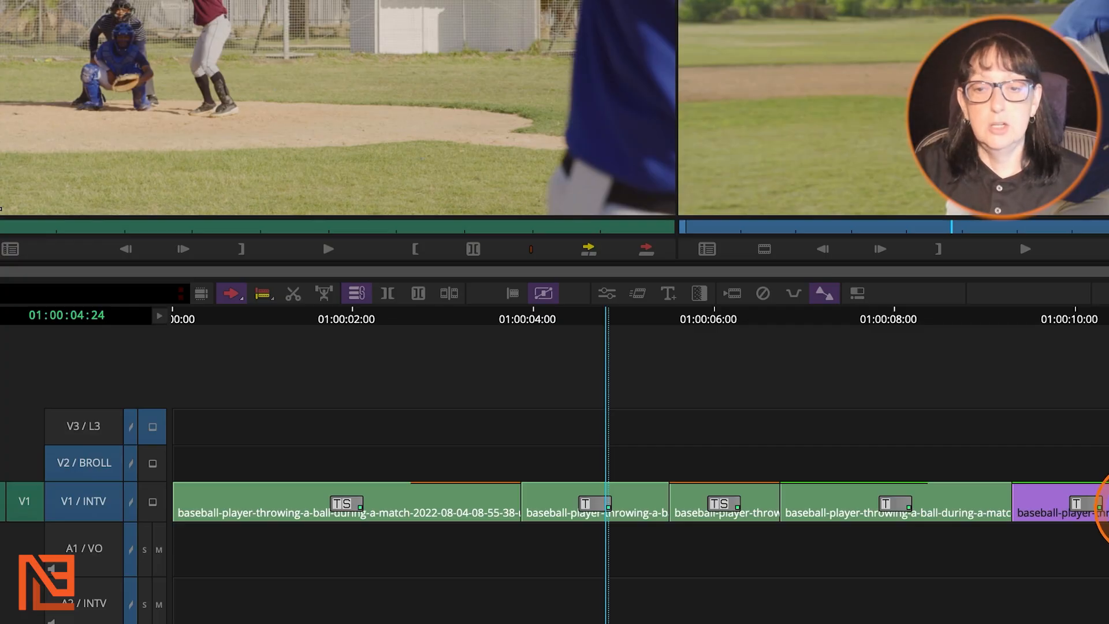
key(ctrl+z)
- Move the B-roll clip along V2 so it spans the cut between the third and fourth V1 clips
drag(484, 453, 817, 459)
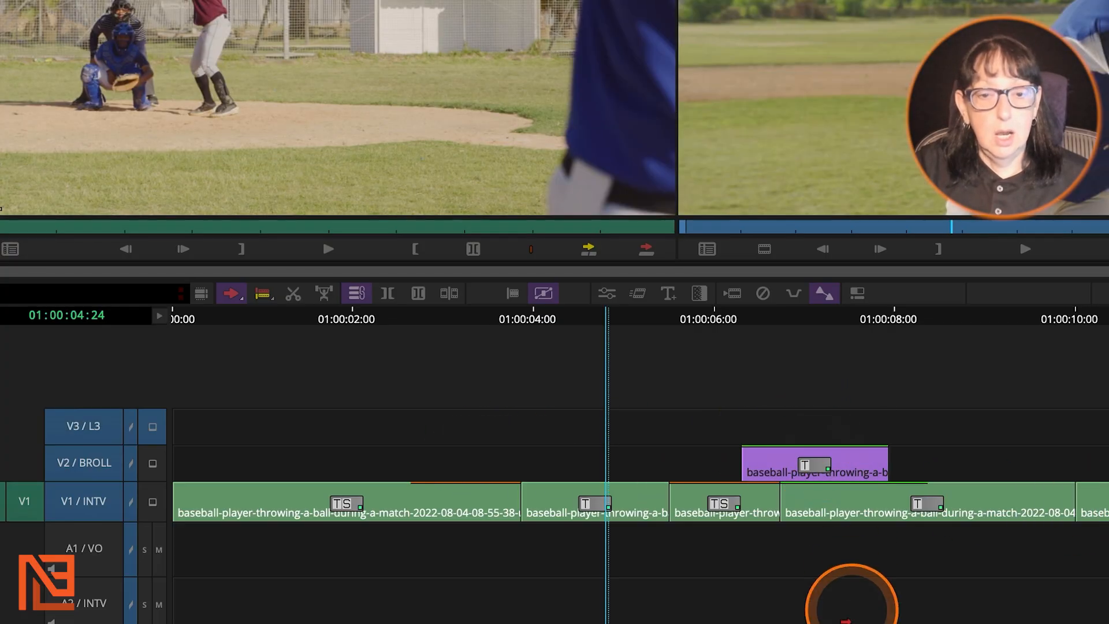
- Try overwriting part of the fourth V1 clip, and separately the start of the second V1 clip, with the short third clip
click(712, 496)
drag(712, 497, 982, 497)
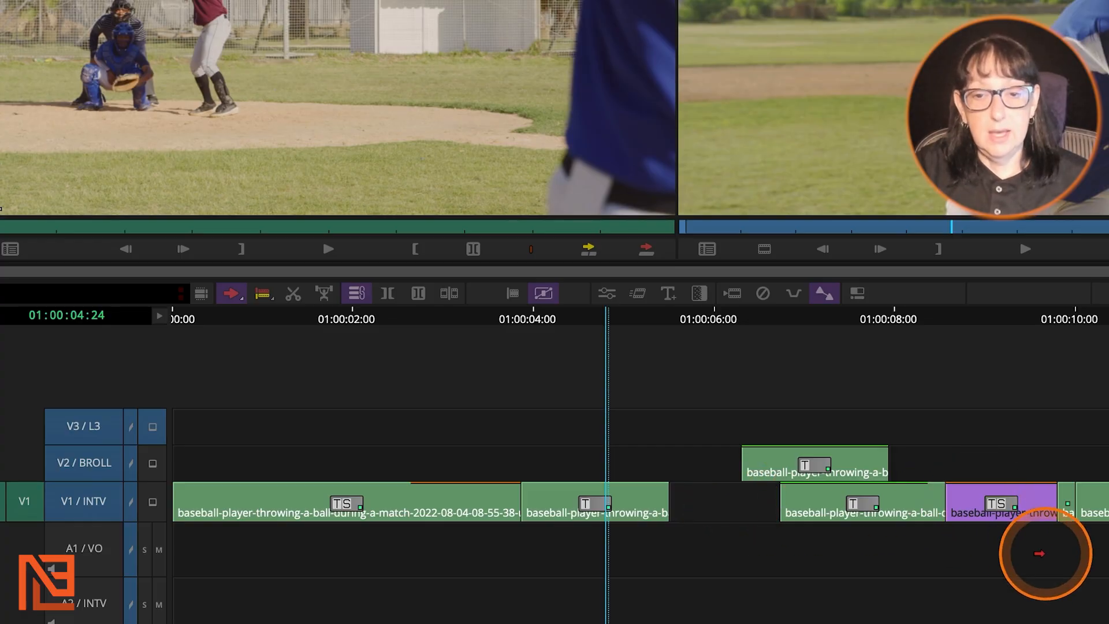
key(ctrl+z)
drag(739, 502, 518, 503)
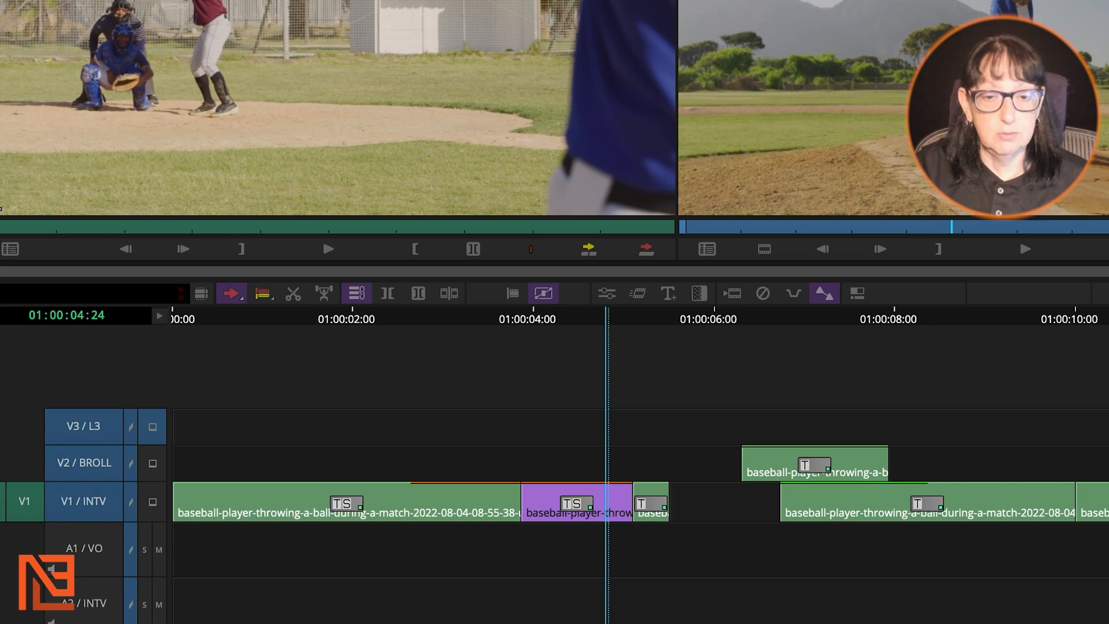
key(ctrl+z)
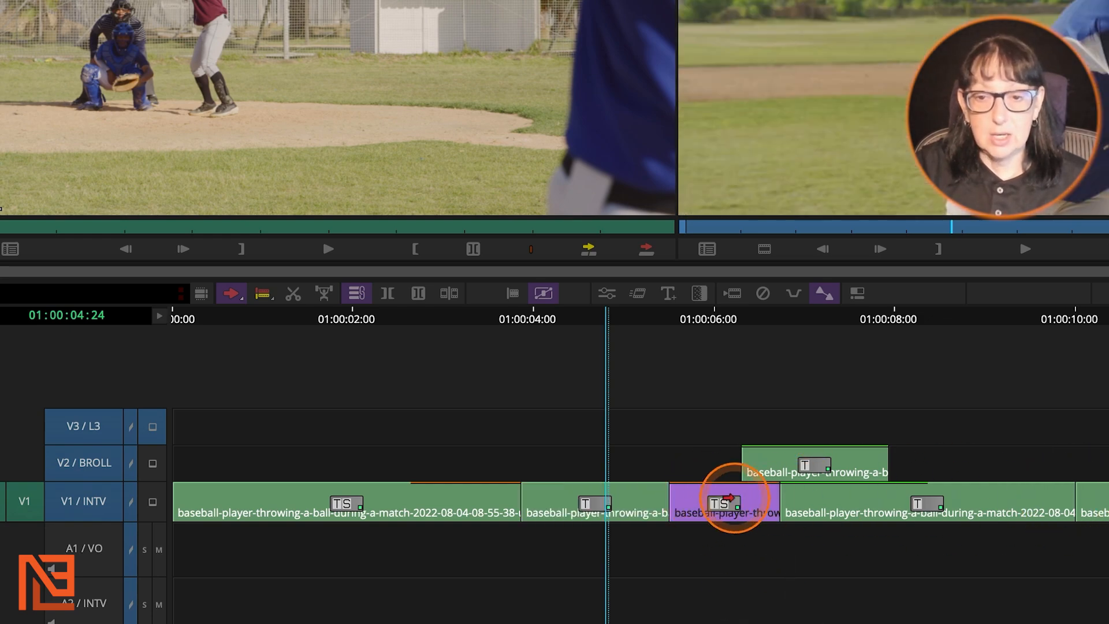
- Overwrite the end of the fourth V1 clip with the short third clip, butted against the start of the fifth clip
drag(736, 503, 1034, 501)
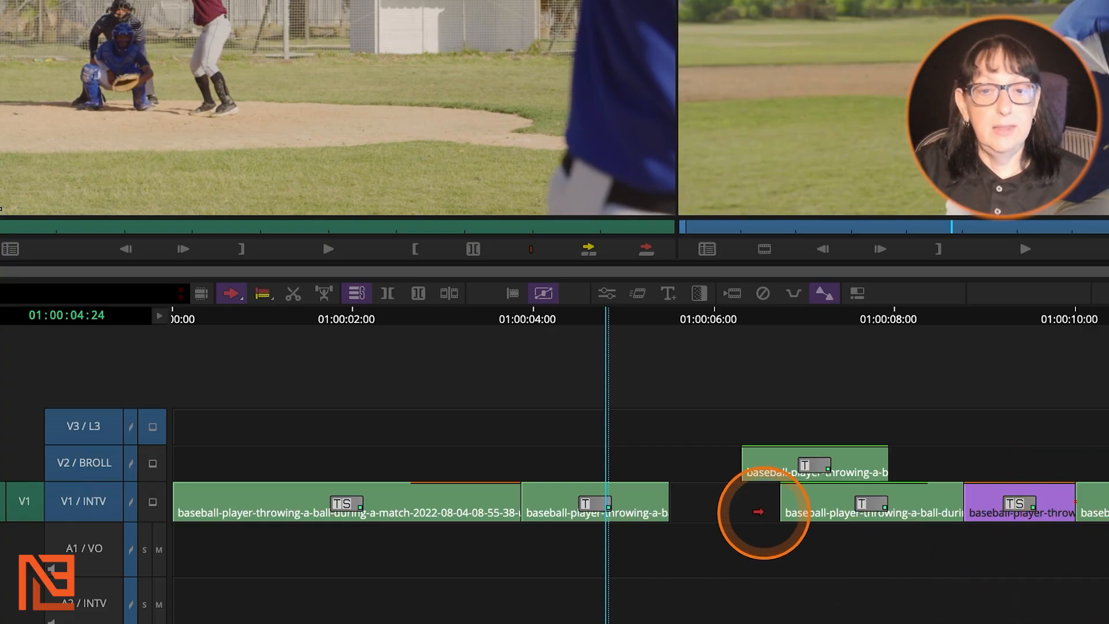
- Overwrite the V2 B-roll clip down onto V1 across the gap after the second clip, and park the playhead at 01:00:06:11
drag(804, 459, 709, 484)
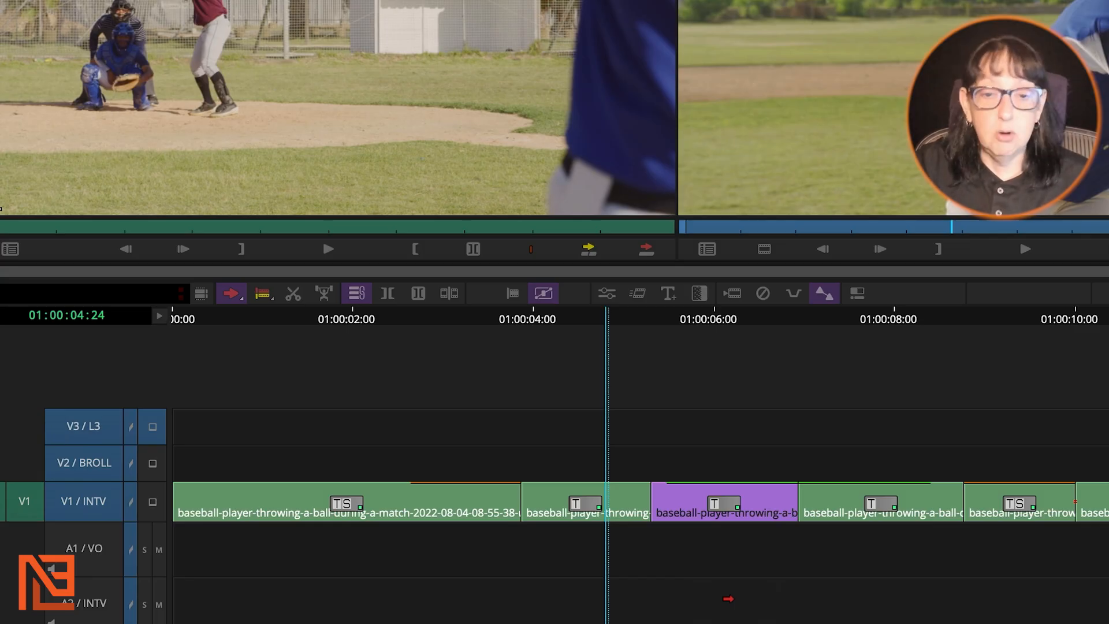
key(shift+a)
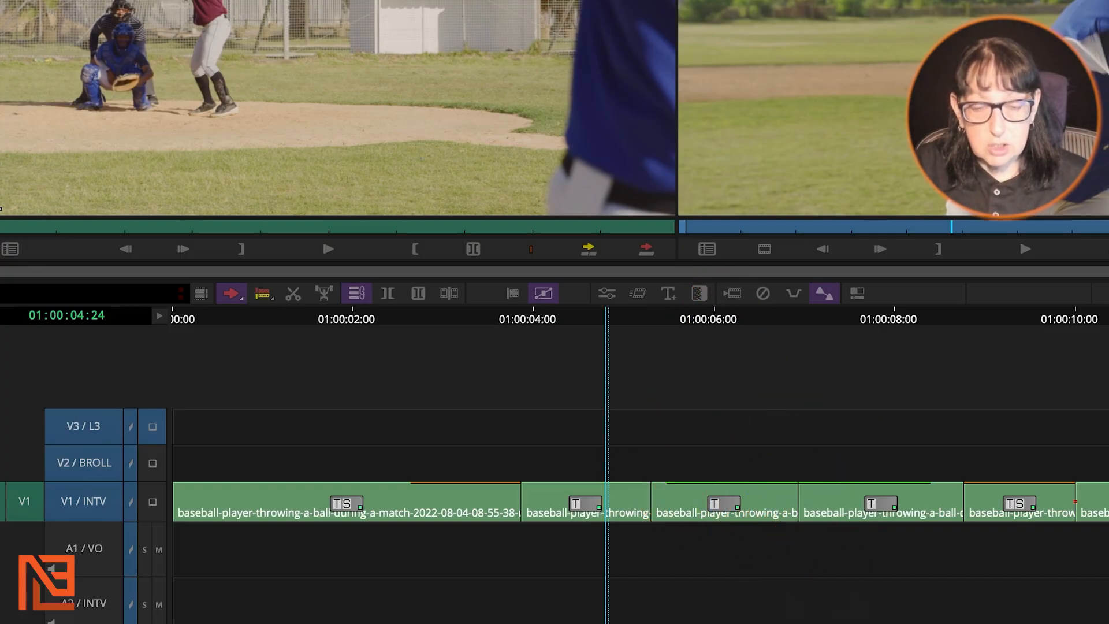
click(750, 314)
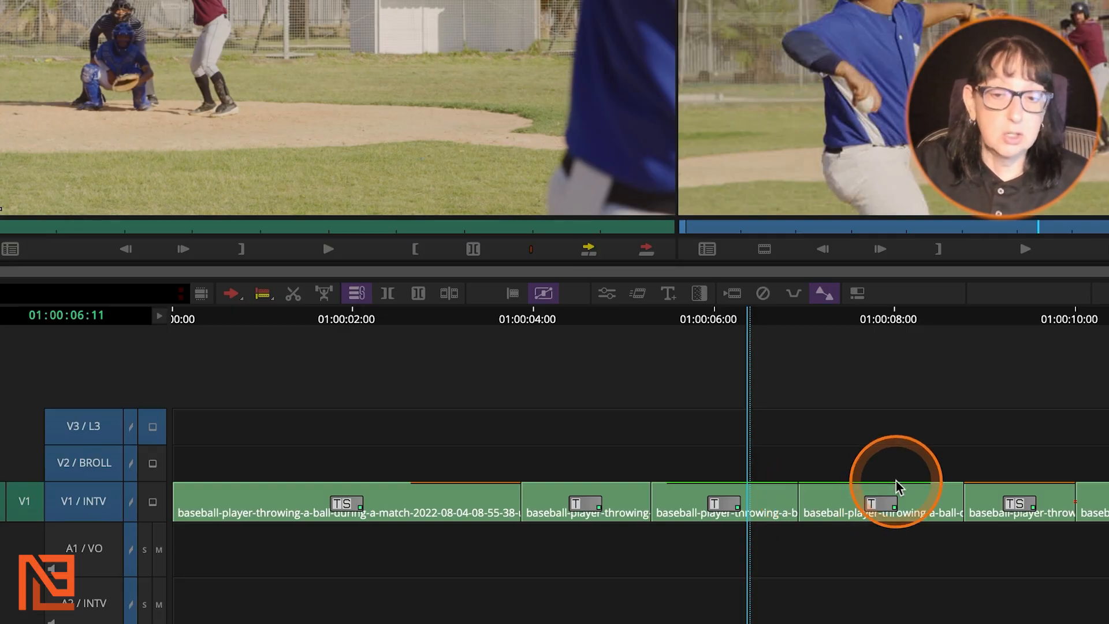
- Try moving the fourth V1 clip later in overwrite segment mode, covering the start of the fifth clip, and undo it
key(shift+a)
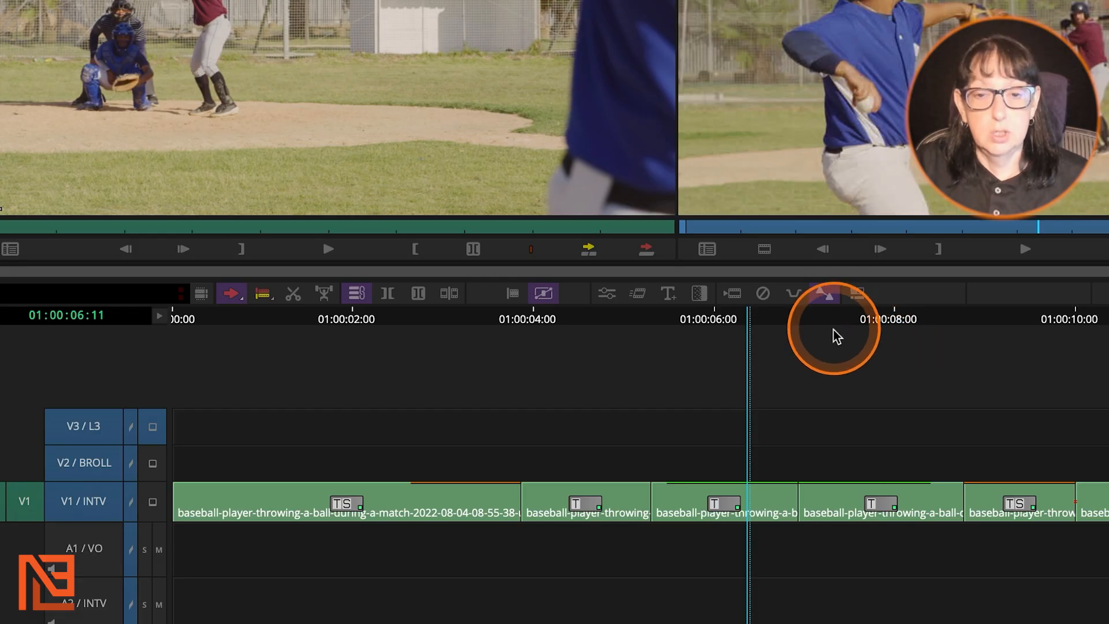
drag(878, 502, 941, 519)
click(893, 315)
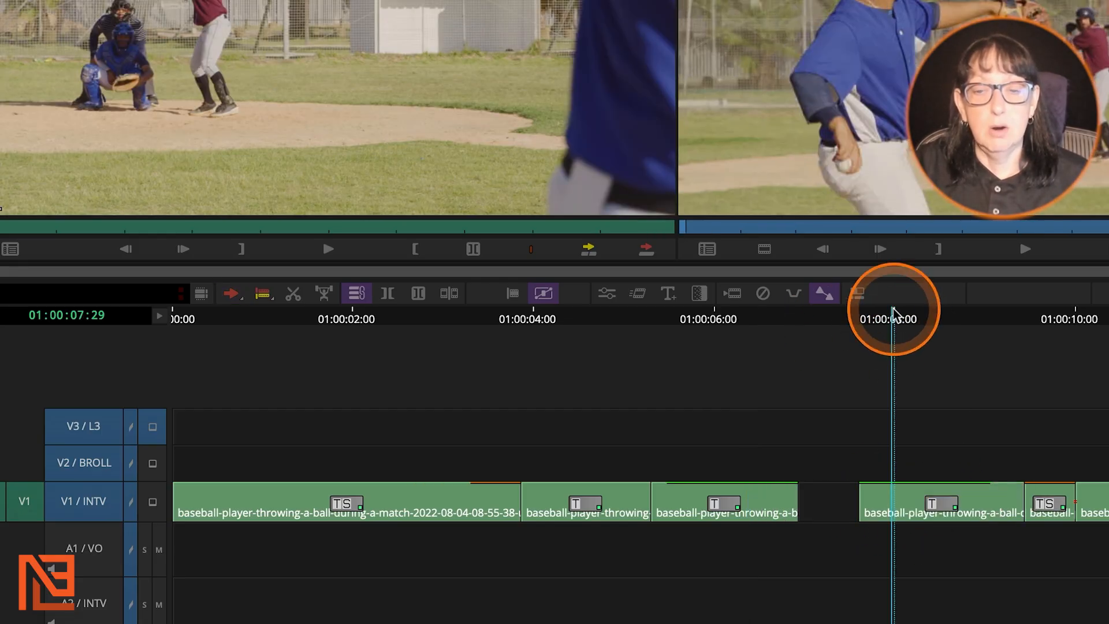
click(960, 524)
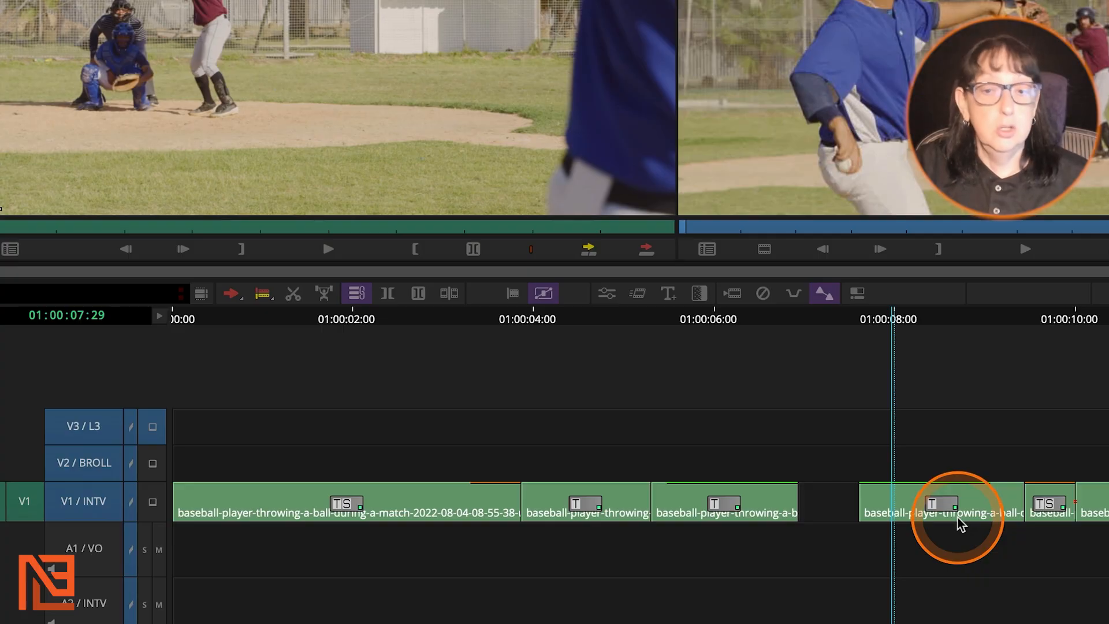
key(super+z)
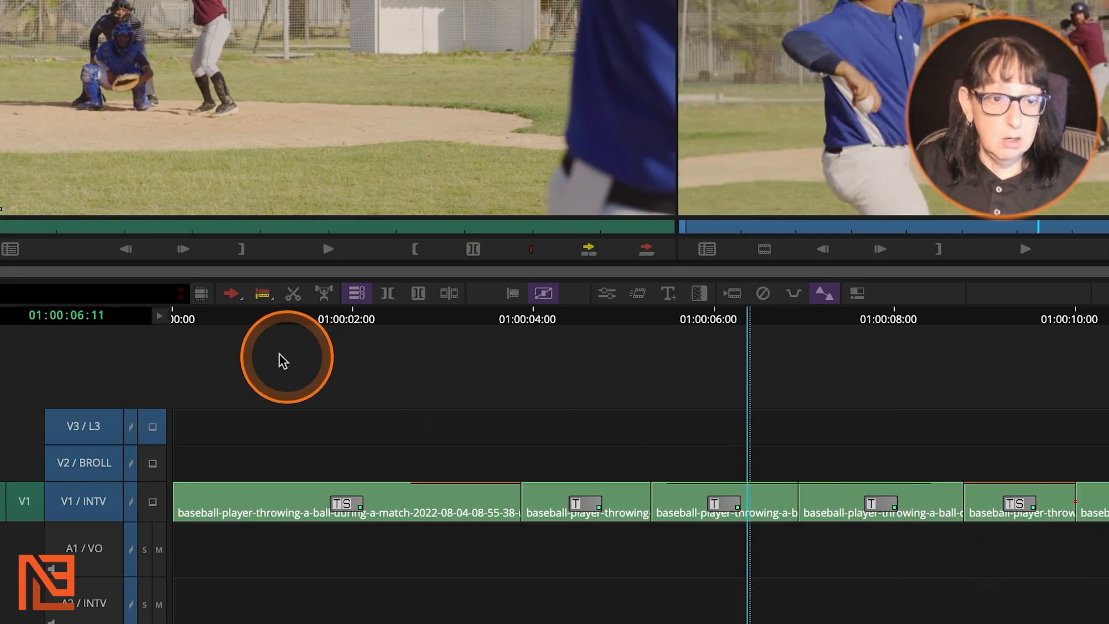
- Turn on the red-arrow overwrite mode and exit it by parking the playhead at 01:00:07:29 in the timecode track
click(231, 294)
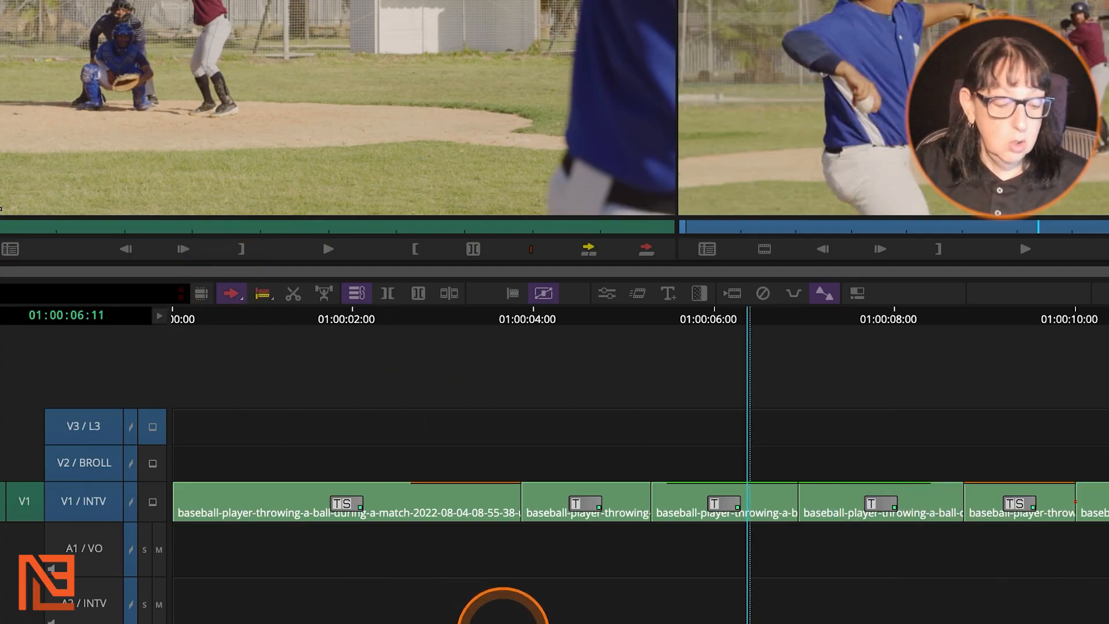
click(233, 295)
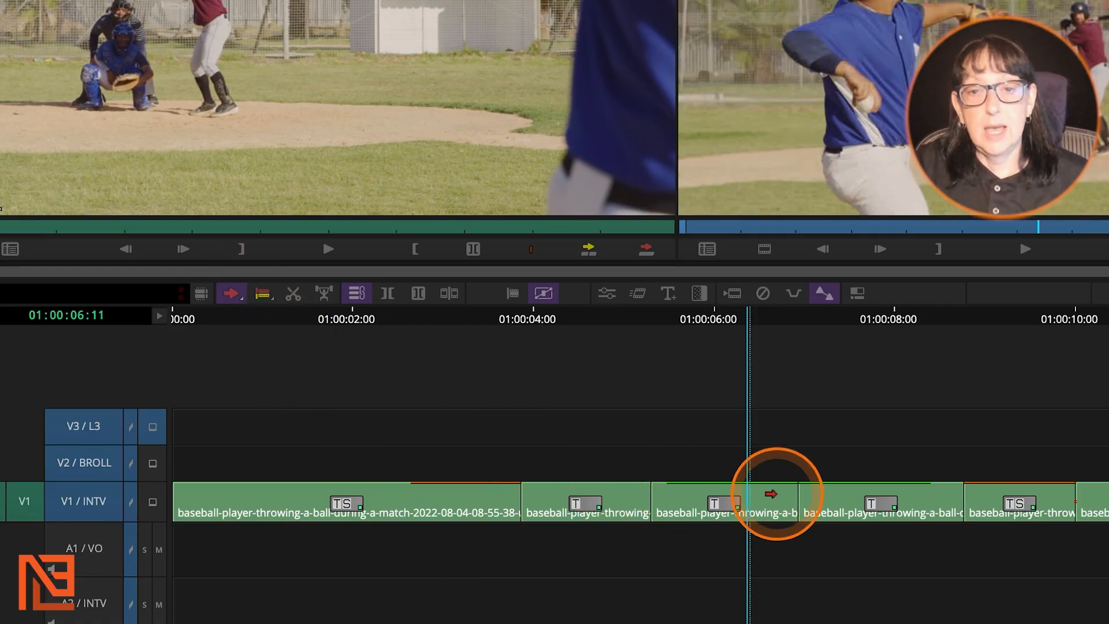
click(867, 316)
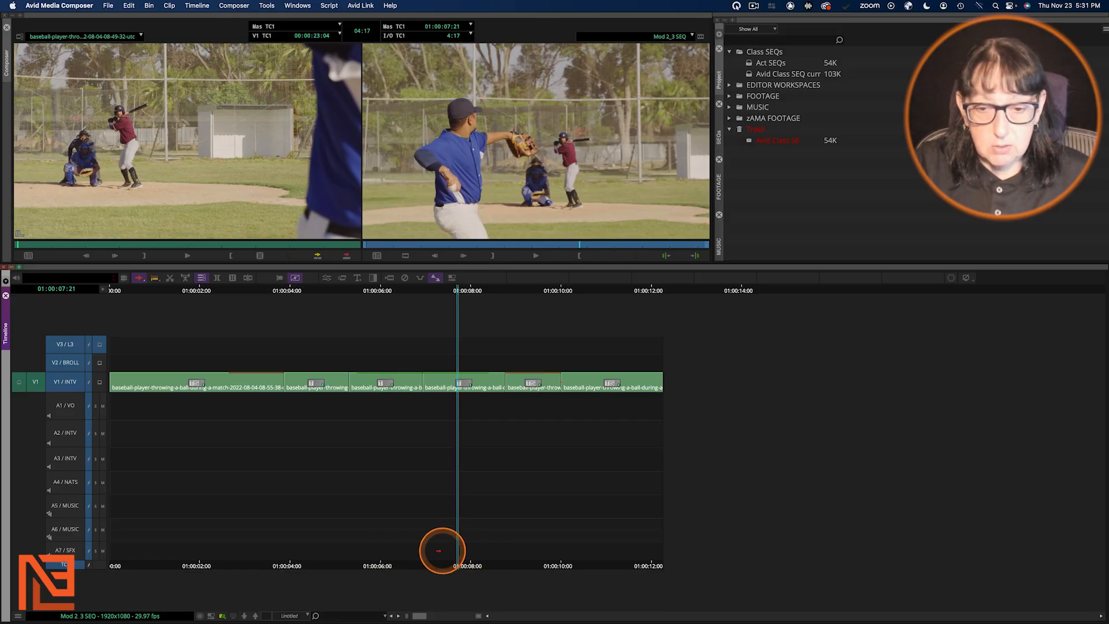
click(470, 565)
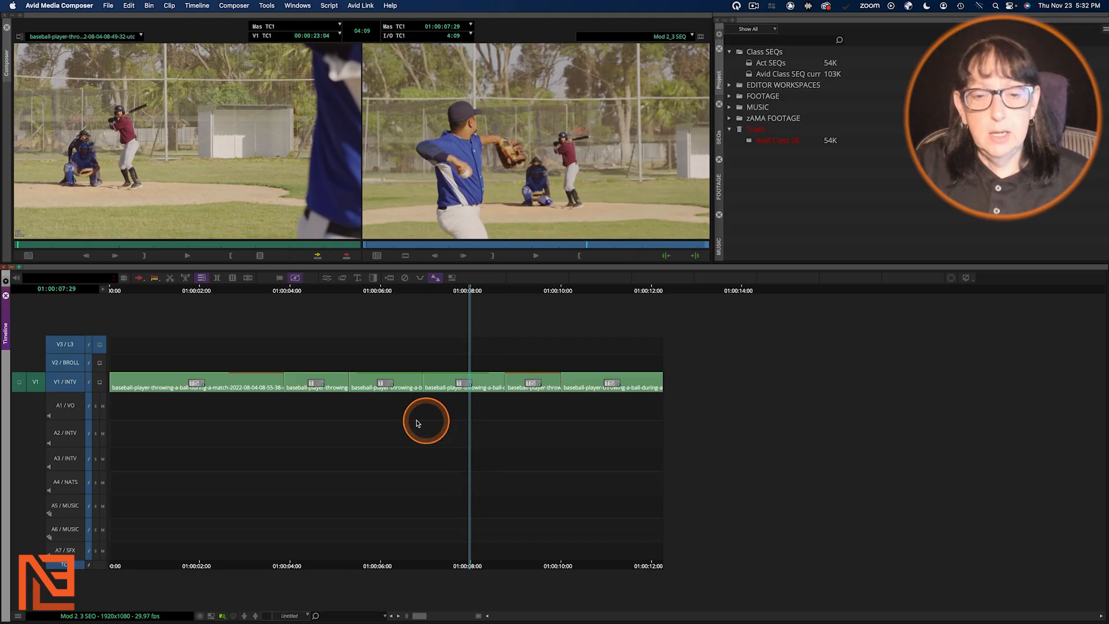
- Park the playhead at 01:00:09:16 over the fifth V1 clip, and toggle the red-arrow overwrite mode on and off
click(360, 417)
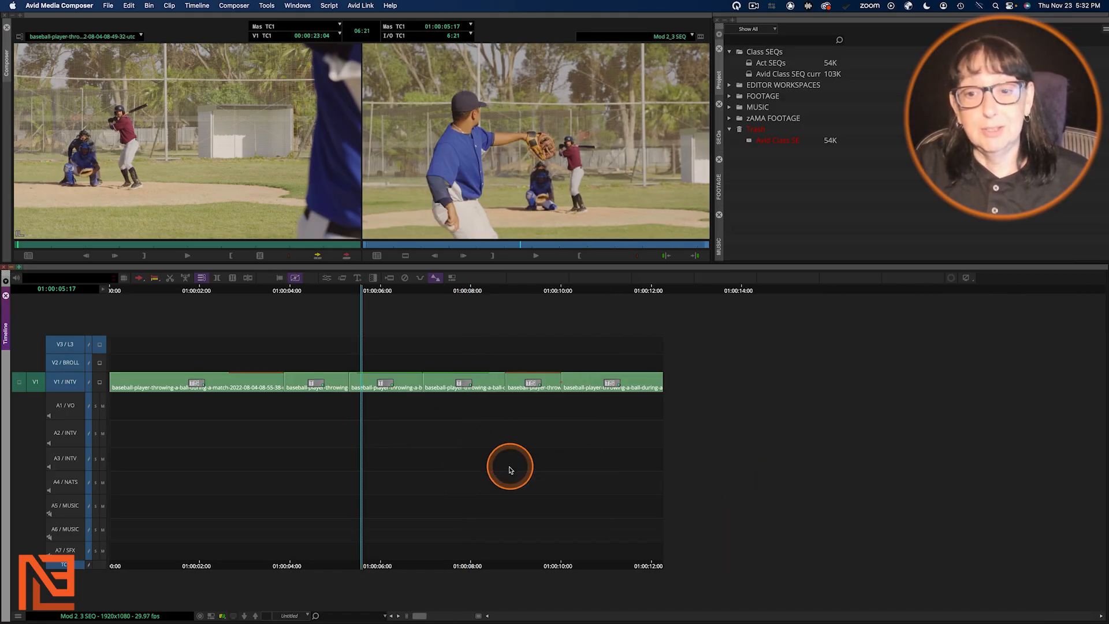
key(super+])
key(super+[)
drag(467, 424, 541, 423)
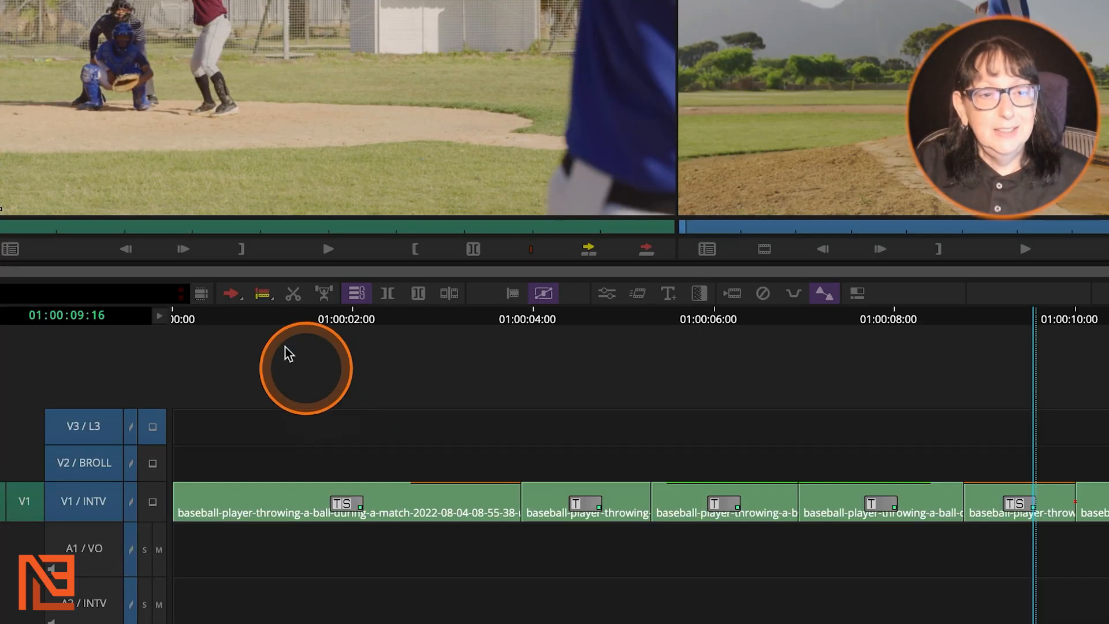
click(139, 278)
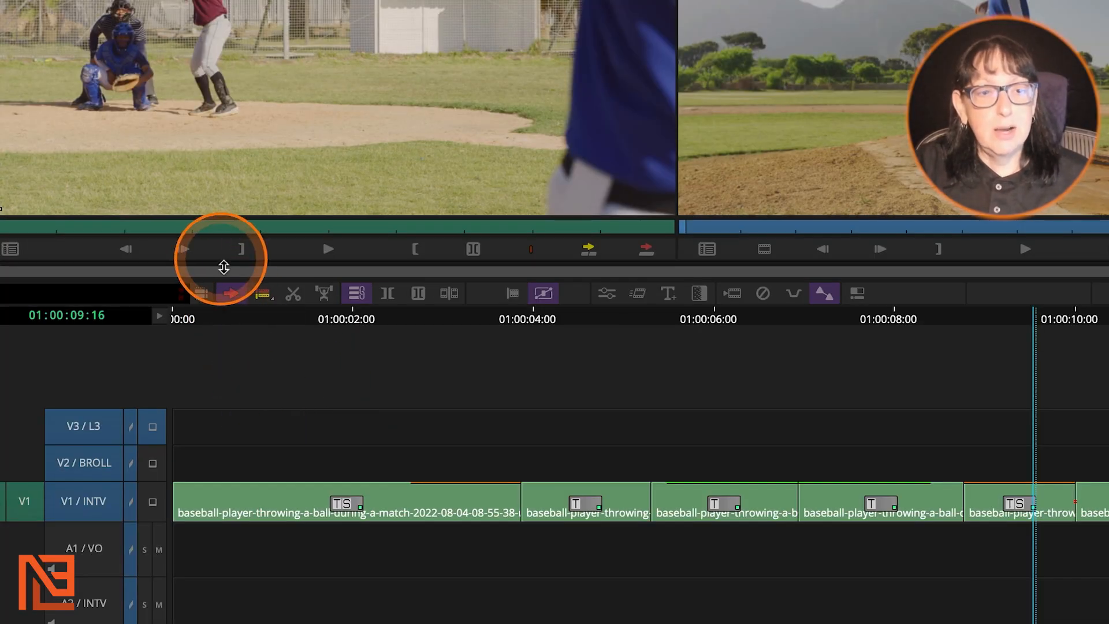
click(231, 292)
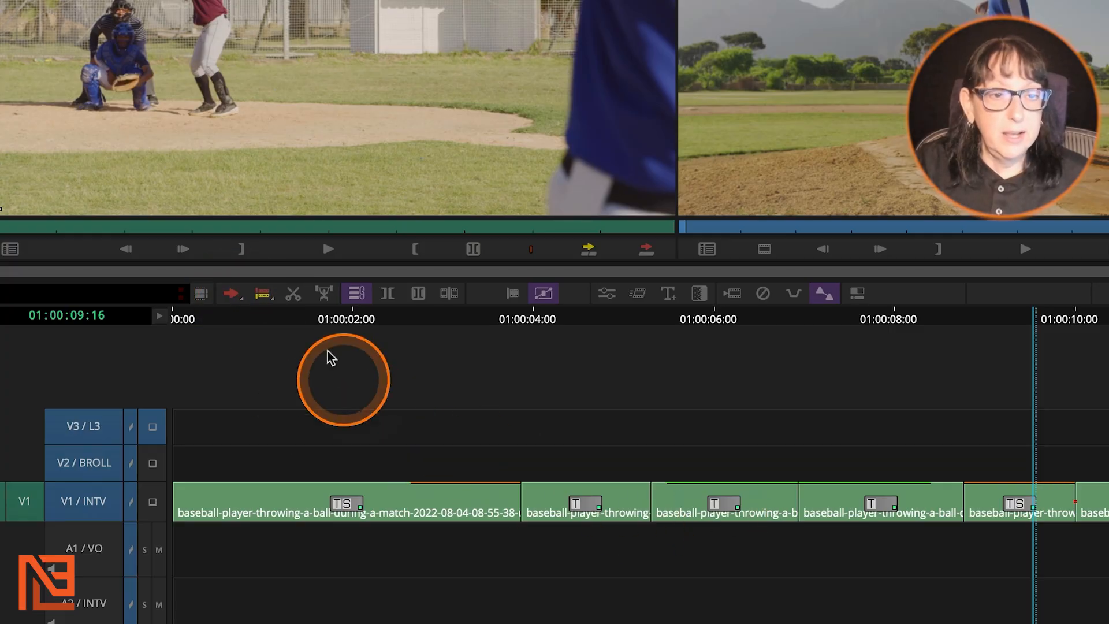
- Switch the timeline's segment mode from the red overwrite arrow to the yellow splice-in arrow
right_click(228, 293)
click(251, 325)
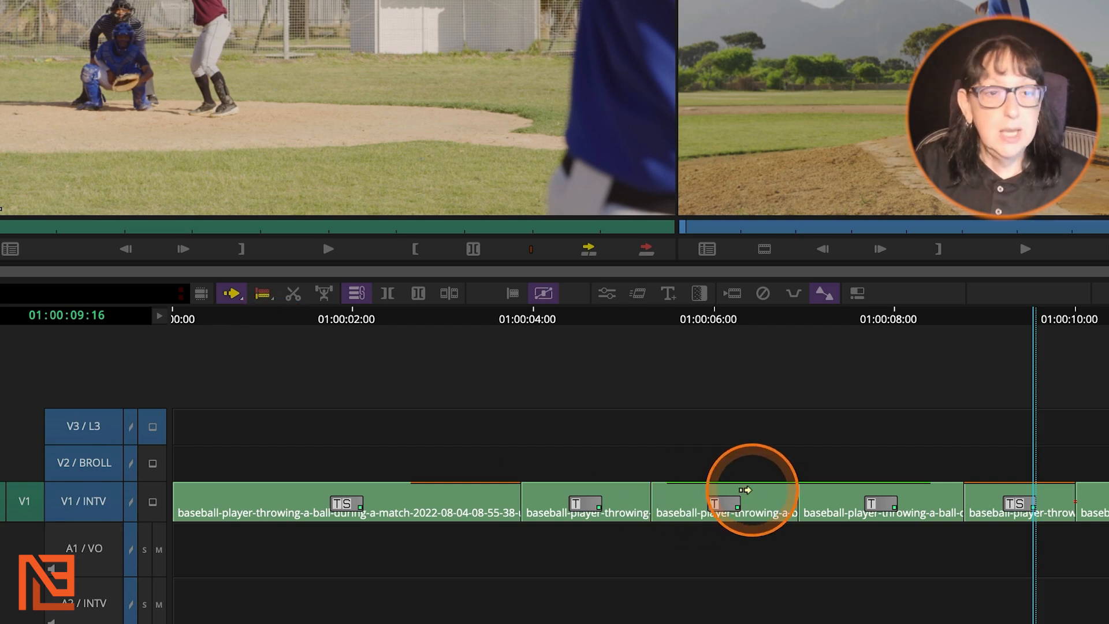
click(231, 295)
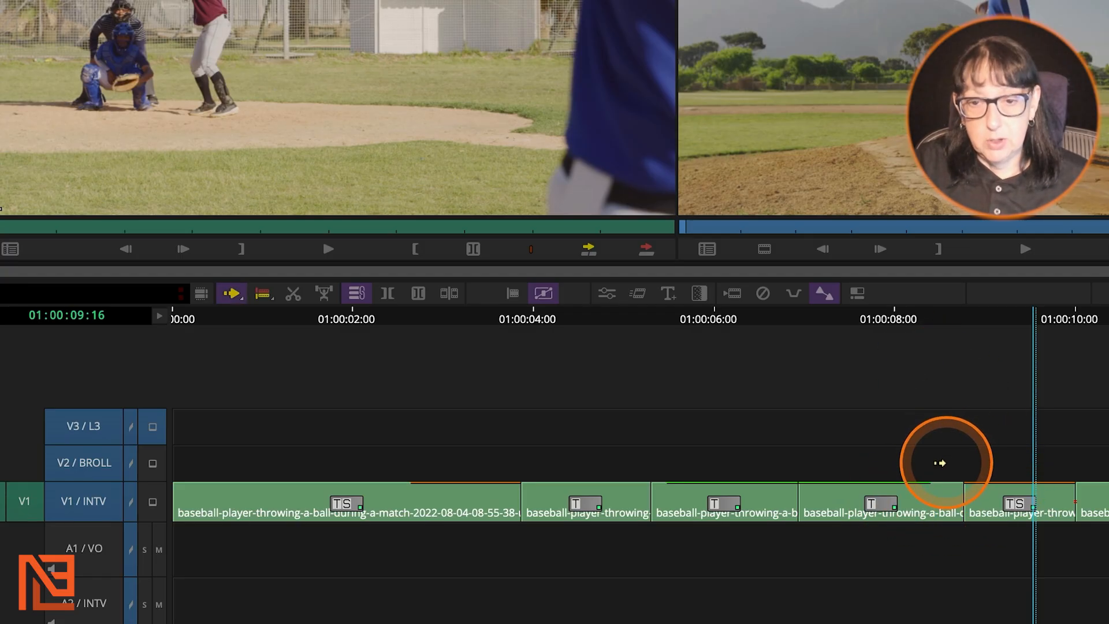
- Try moving the fifth V1 clip with the yellow arrow into the sixth clip and into the third clip, returning it to its place
click(1000, 494)
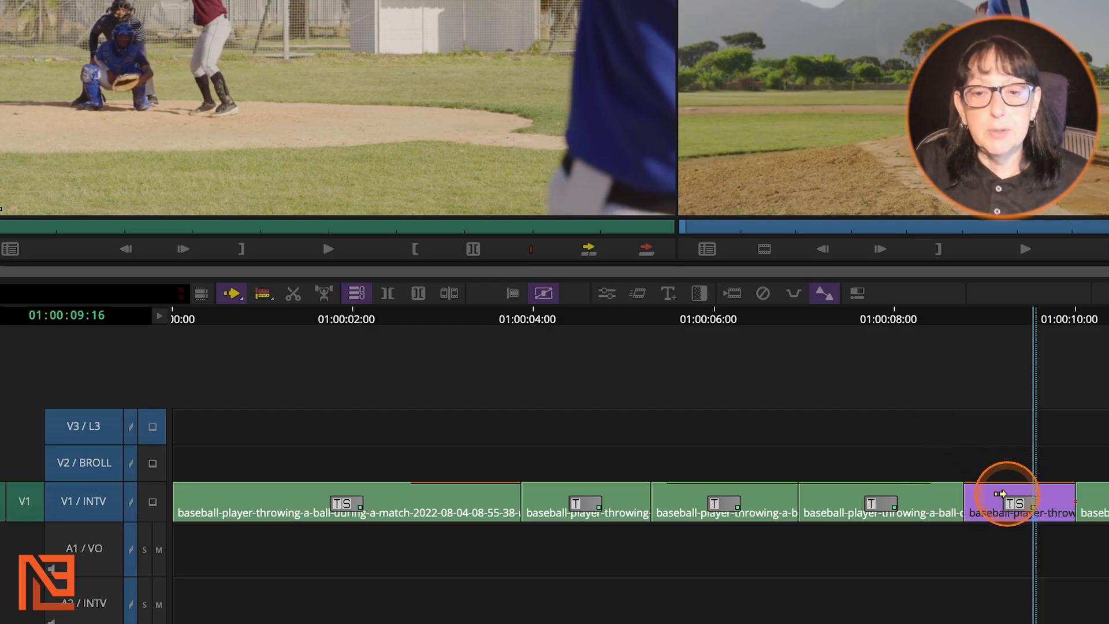
drag(986, 486, 1107, 503)
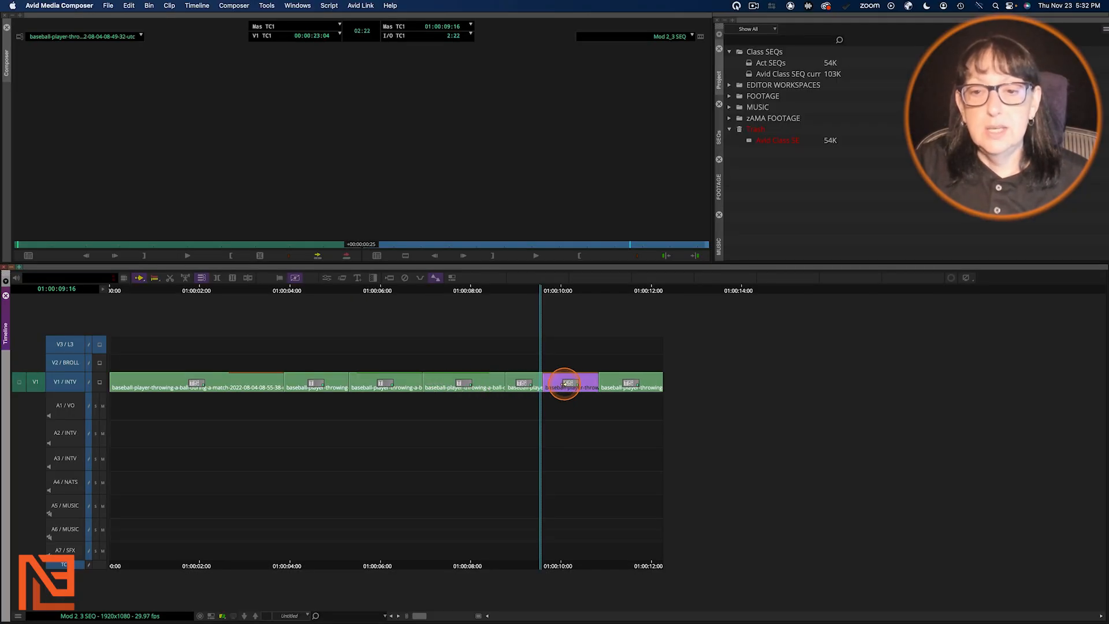
drag(565, 383, 398, 381)
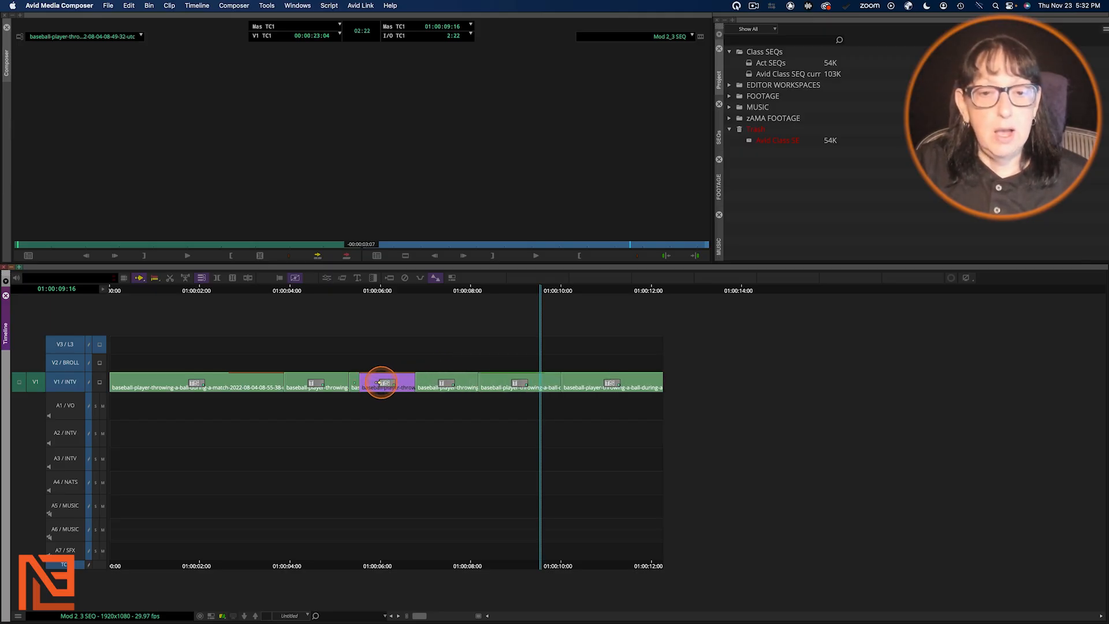
drag(381, 381, 483, 416)
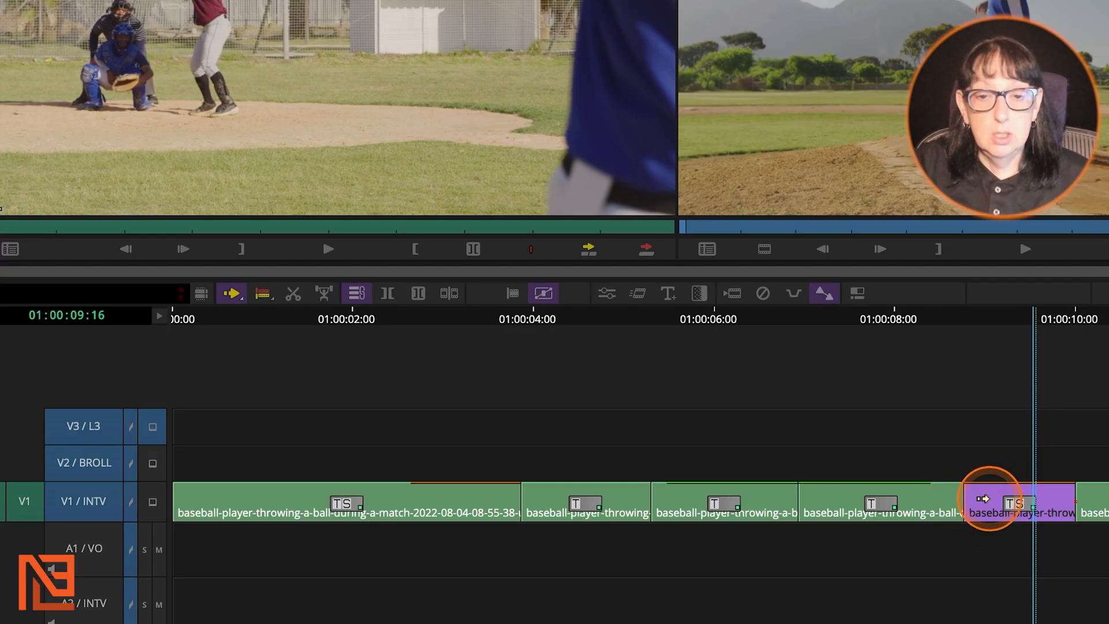
- Splice the fifth V1 clip in ahead of the fourth, butted against the third clip's end, and park the playhead at 01:00:07:10
drag(982, 499, 823, 499)
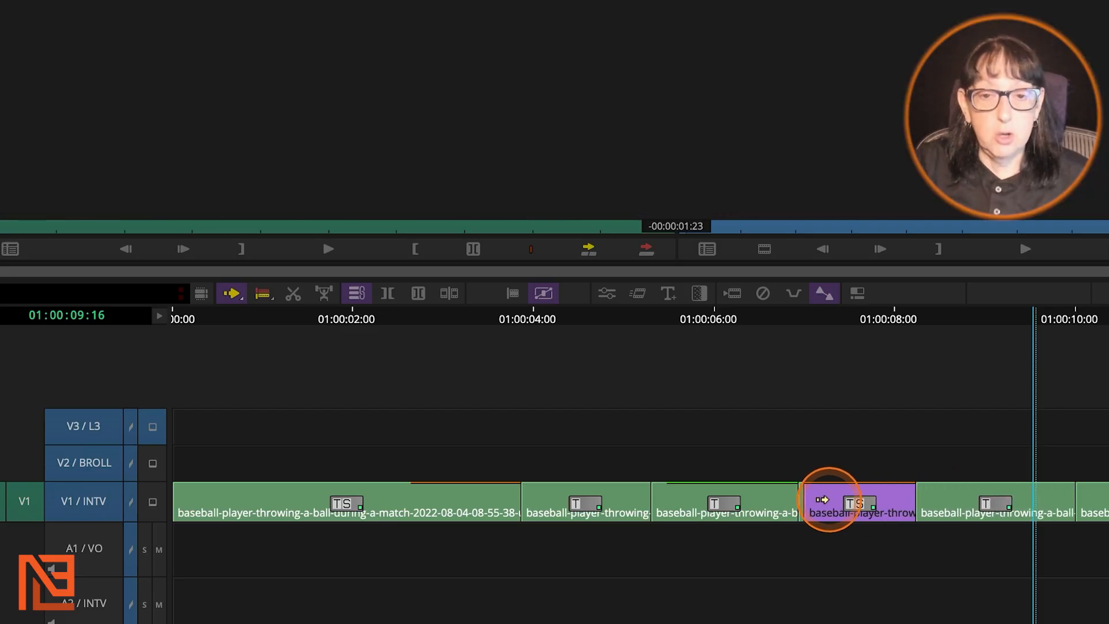
drag(822, 499, 817, 500)
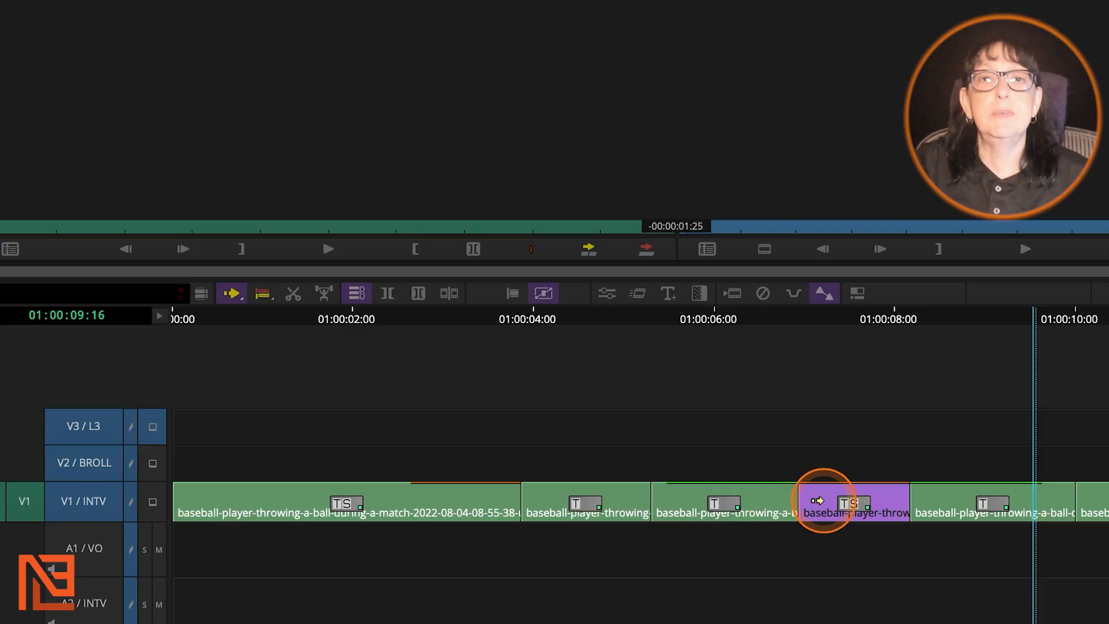
drag(817, 500, 817, 500)
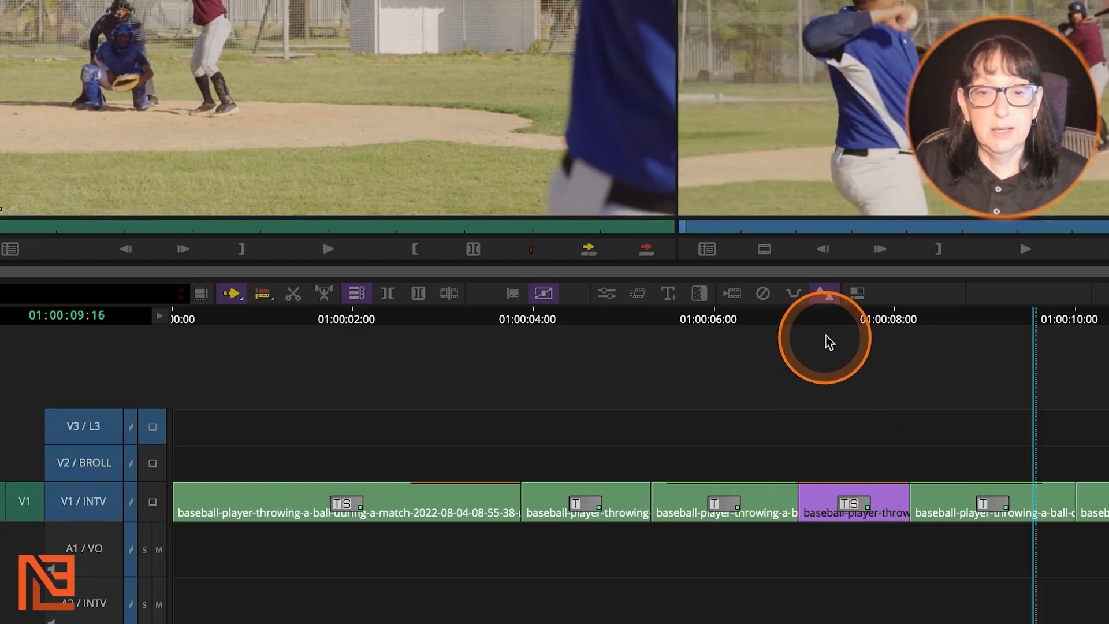
click(837, 321)
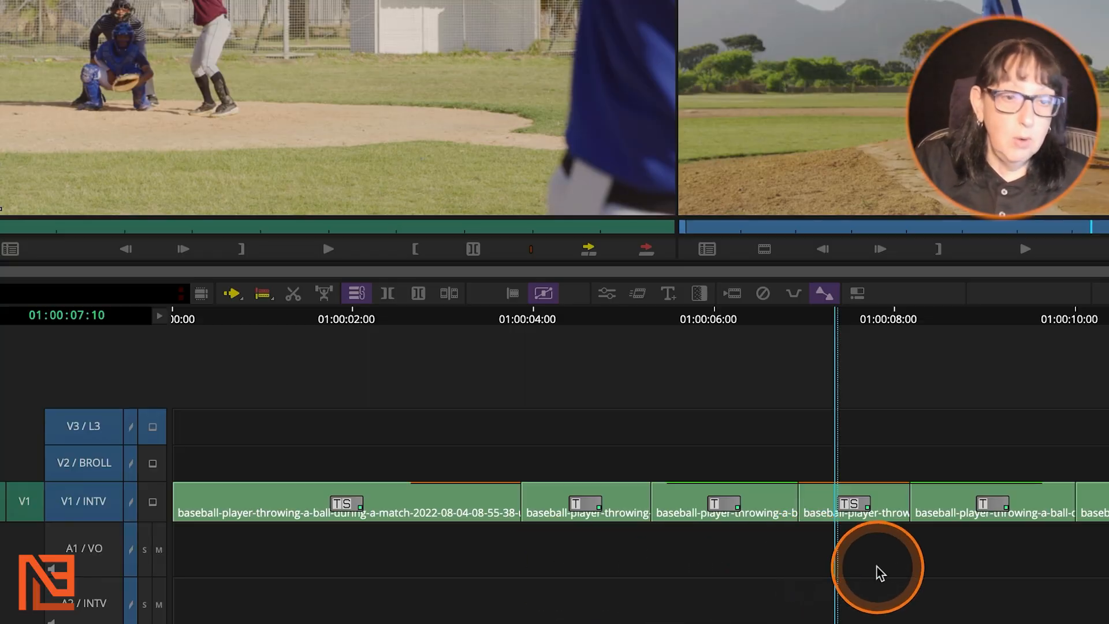
- Try overwriting the short fourth V1 clip with the fifth clip in red-arrow mode, and undo the move
key(shift+a)
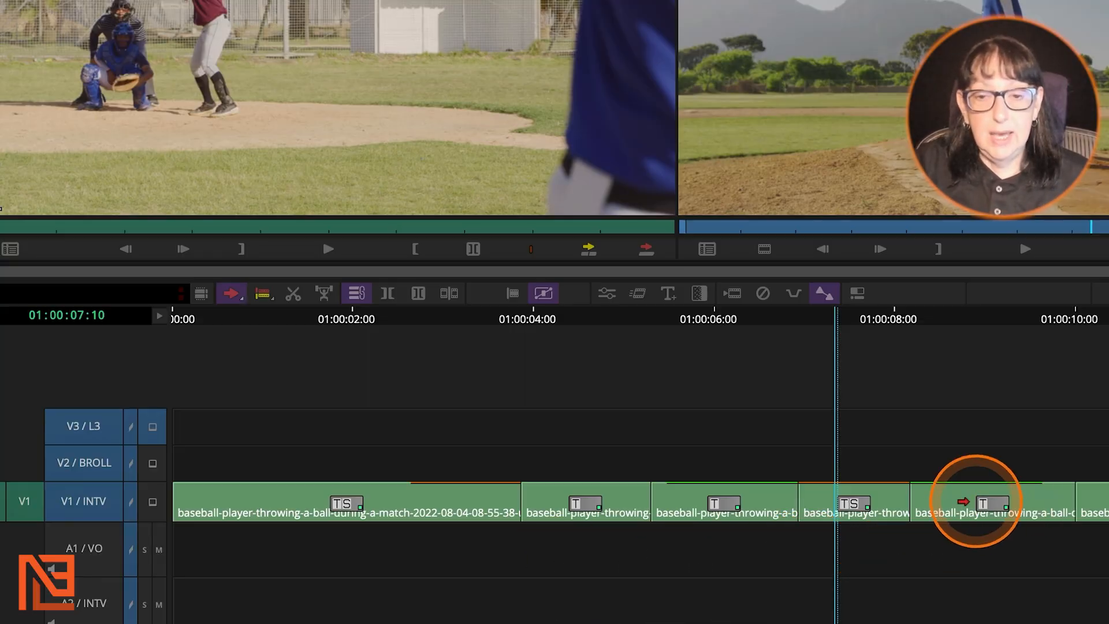
click(976, 495)
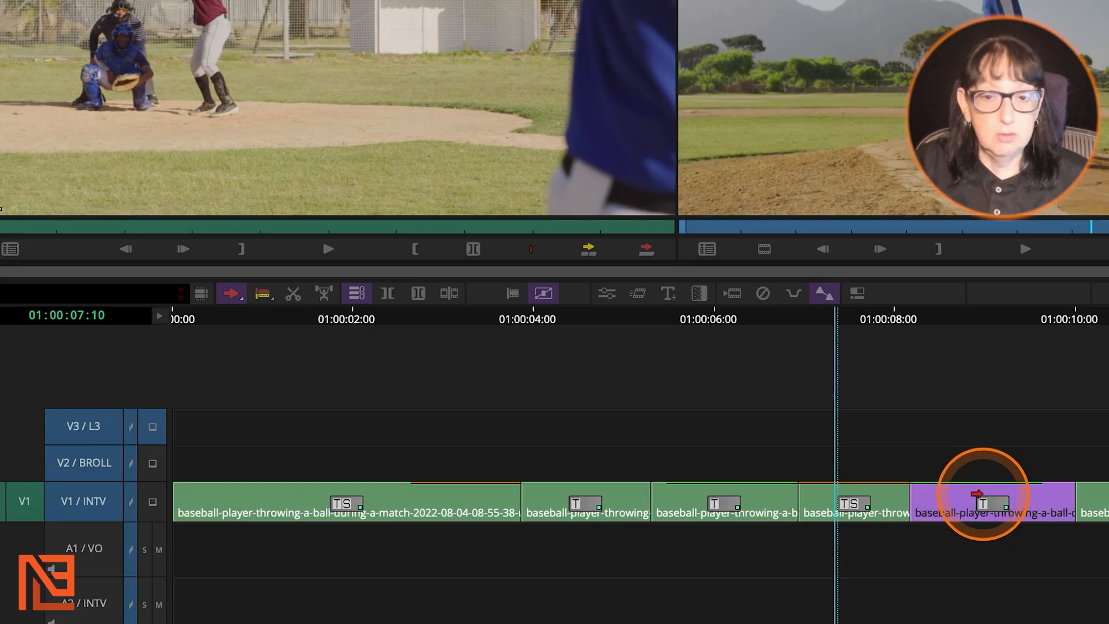
drag(982, 495, 878, 502)
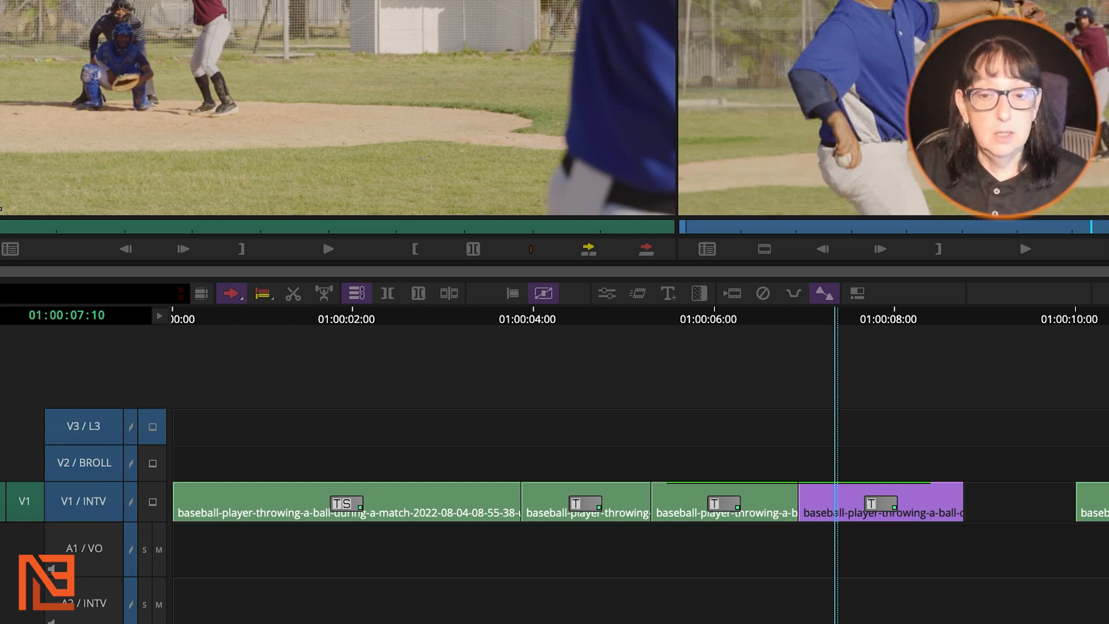
key(ctrl+z)
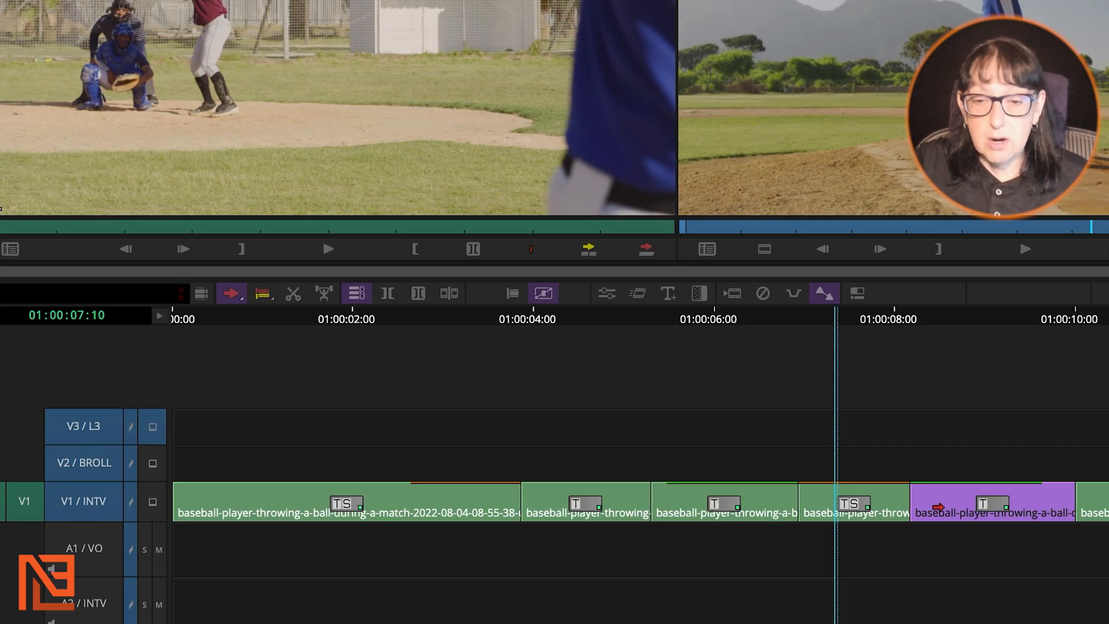
- Splice the short fourth V1 clip in ahead of the third using the yellow arrow, and park the playhead over it at 01:00:05:29
click(846, 491)
mouse_move(843, 481)
mouse_down()
mouse_move(711, 463)
mouse_move(849, 464)
mouse_move(861, 491)
mouse_up()
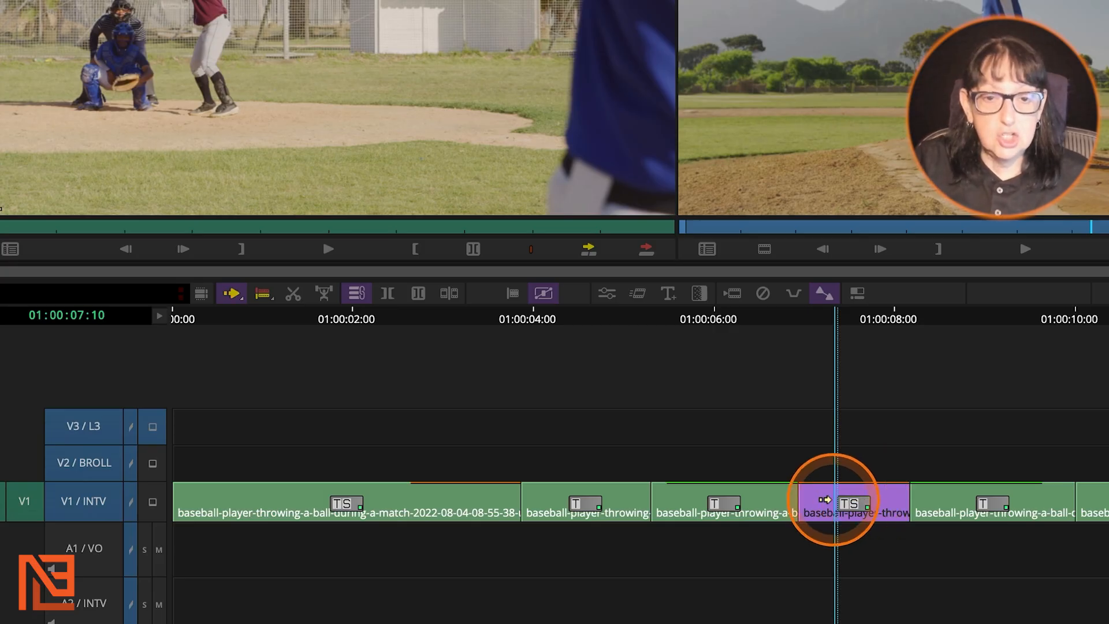
drag(869, 497, 733, 499)
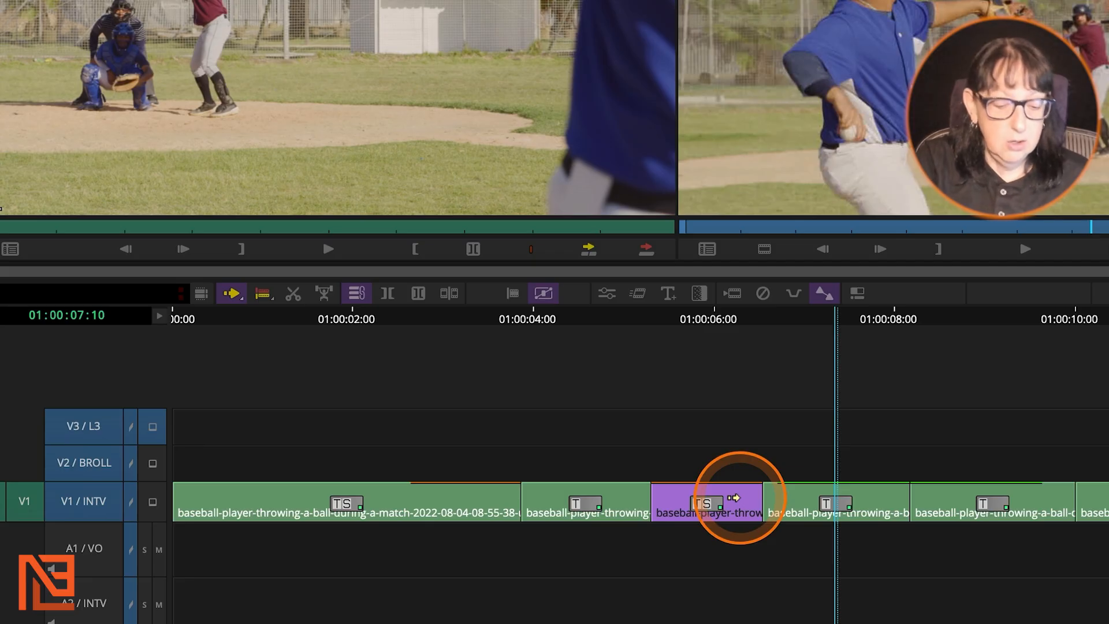
key(shift+s)
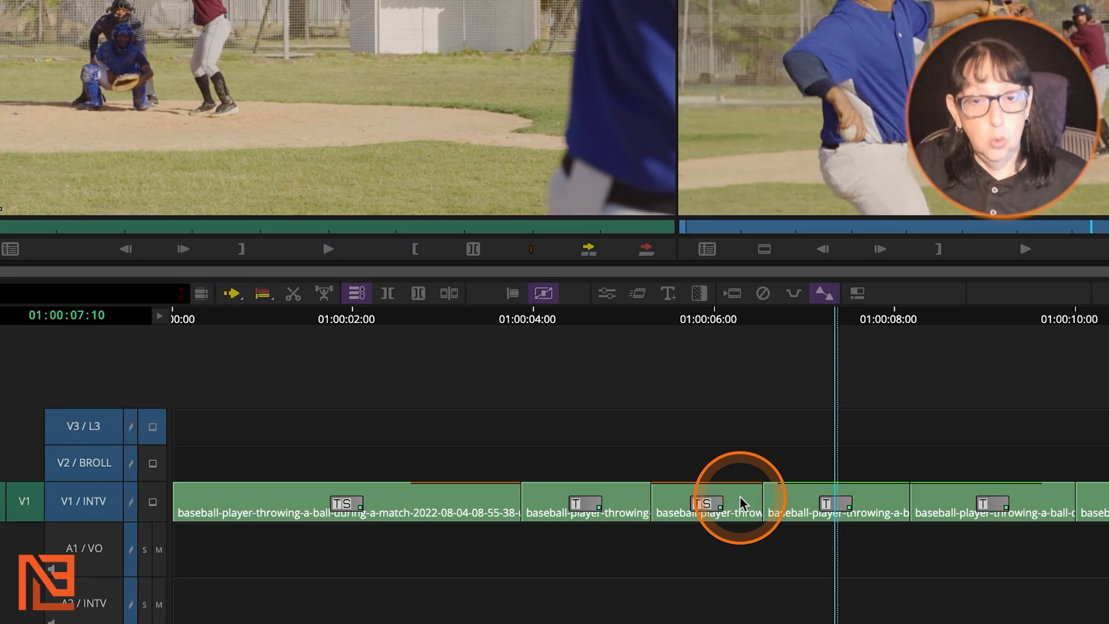
click(765, 321)
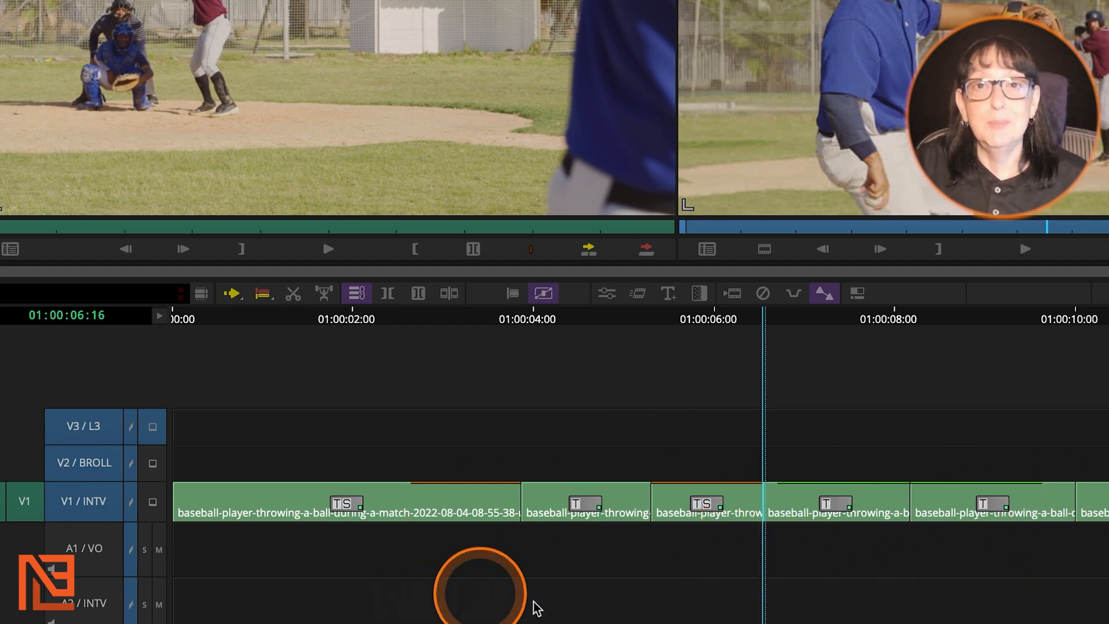
drag(820, 511, 712, 523)
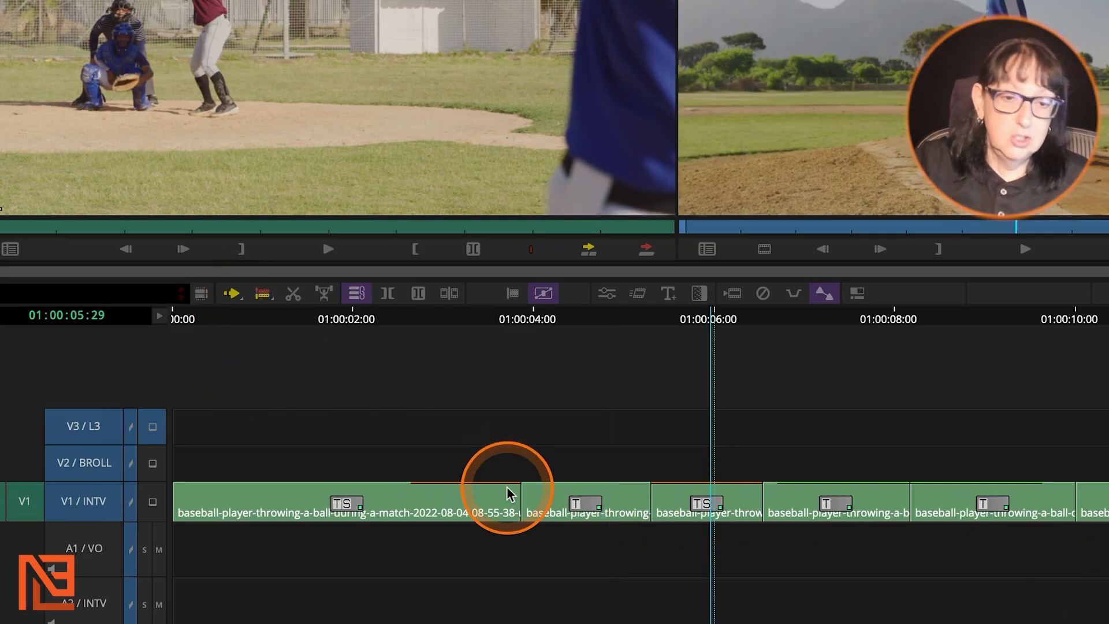
- Overwrite the start of the fourth V1 clip with the short third clip, and park the playhead in the vacated gap at 01:00:05:26
drag(700, 494, 767, 499)
click(825, 599)
key(Left)
key(Left)
key(Left)
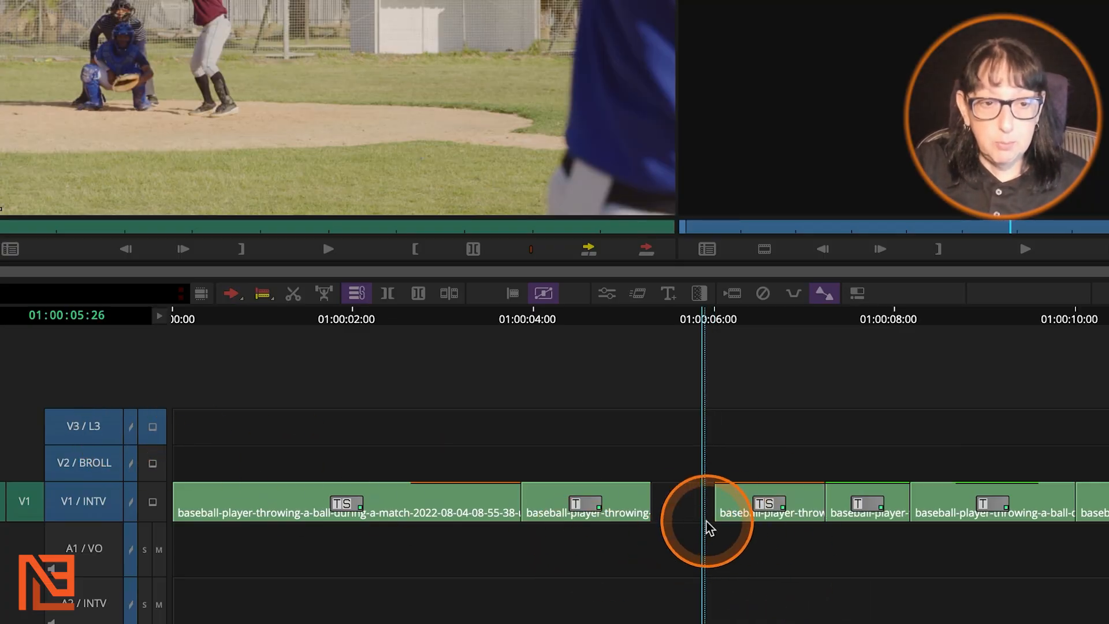
- Park the playhead in the V1 gap at 01:00:05:18, deselect tracks V3 and V2, and mark only the V1 gap
click(681, 525)
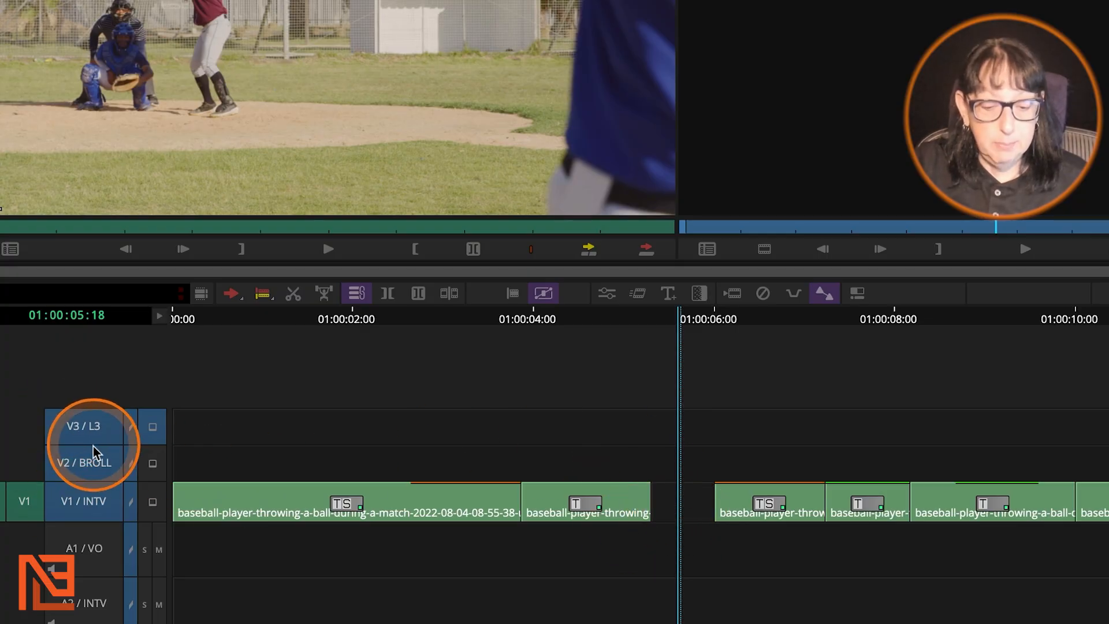
key(t)
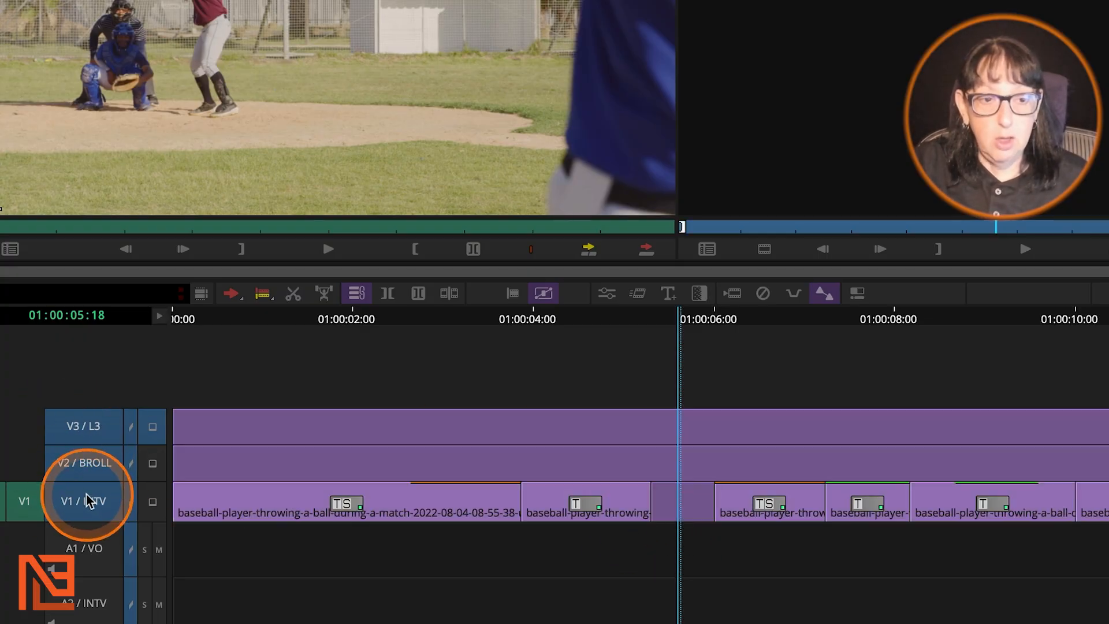
click(86, 462)
click(83, 427)
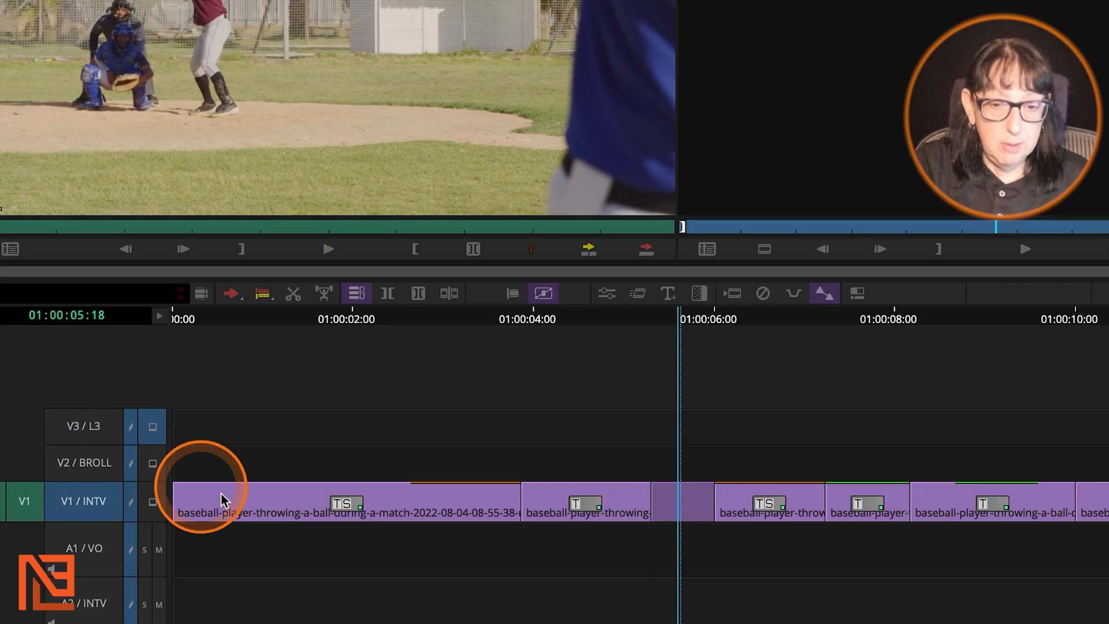
key(t)
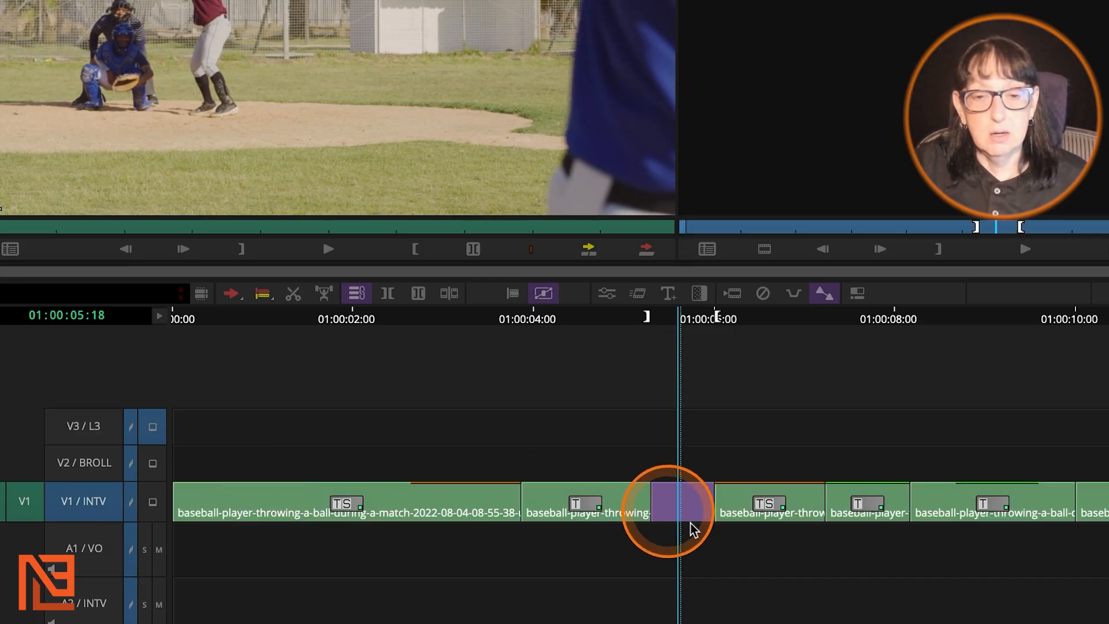
- Try extracting the marked V1 gap, undo the extraction, and clear the in and out marks
key(x)
key(super+z)
key(super+])
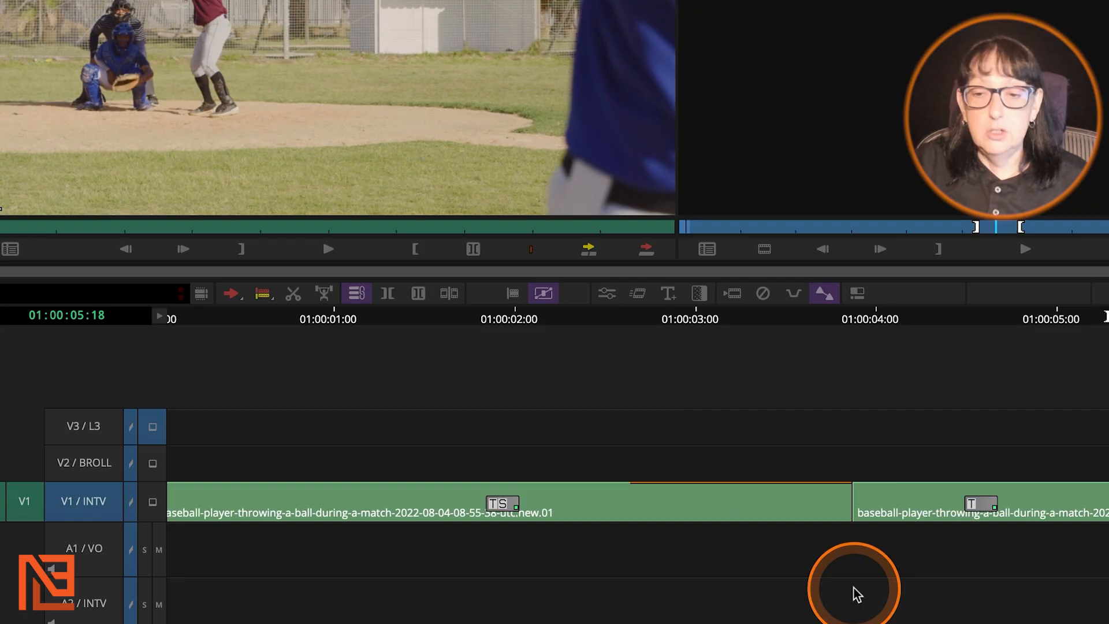
key(super+[)
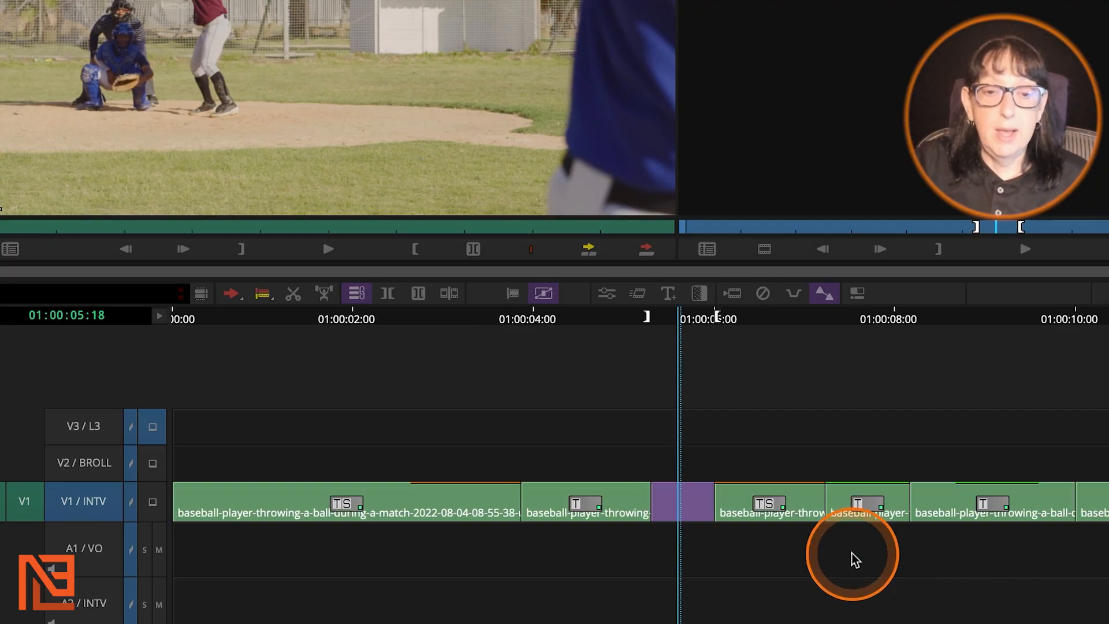
key(g)
key(super+])
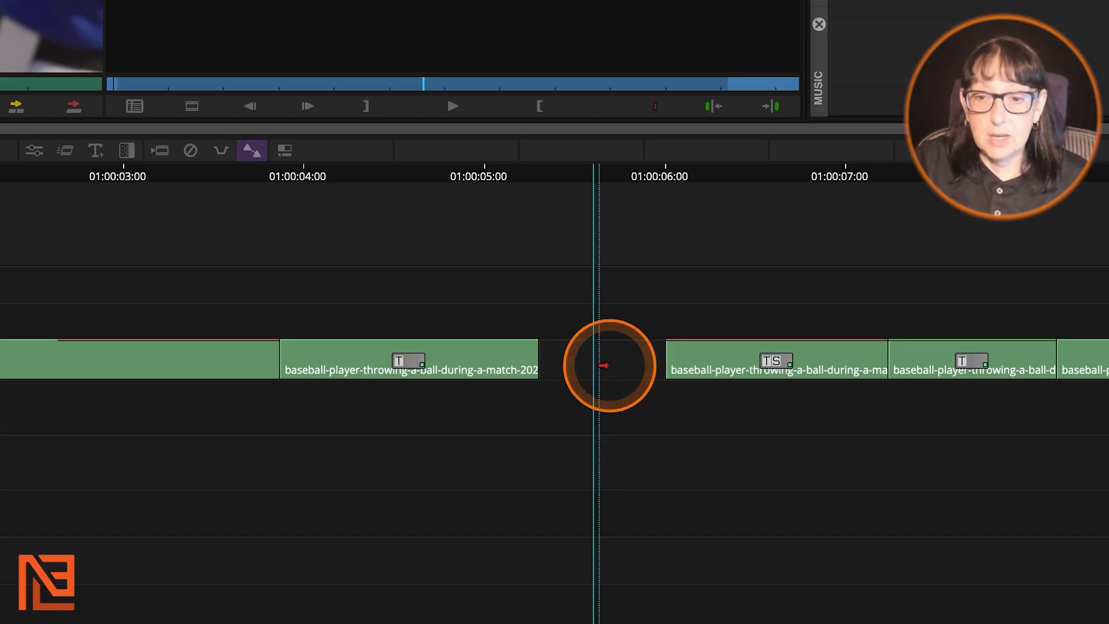
- Overwrite part of the first V1 clip by moving the filler back 2:12 in red-arrow mode, and park the playhead at 01:00:05:22
click(614, 356)
drag(613, 356, 186, 355)
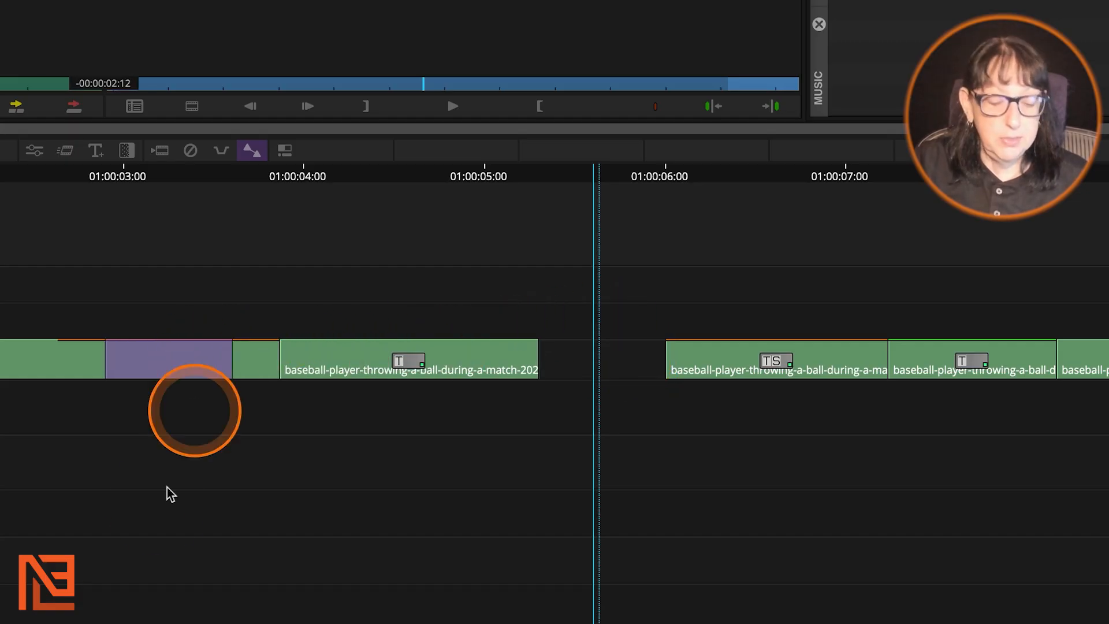
click(51, 617)
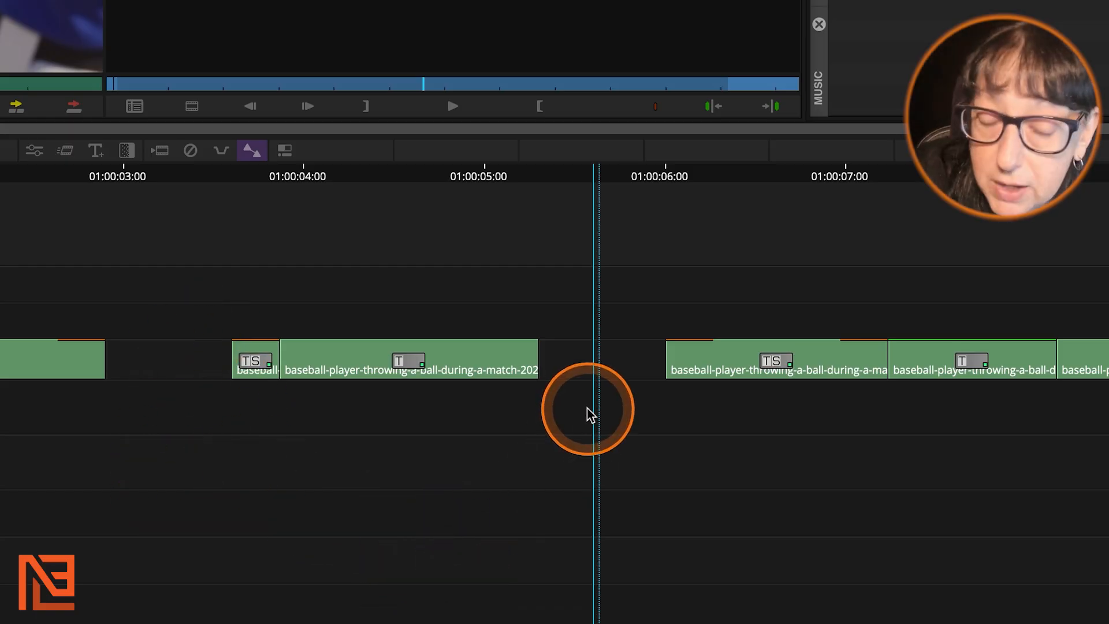
click(618, 380)
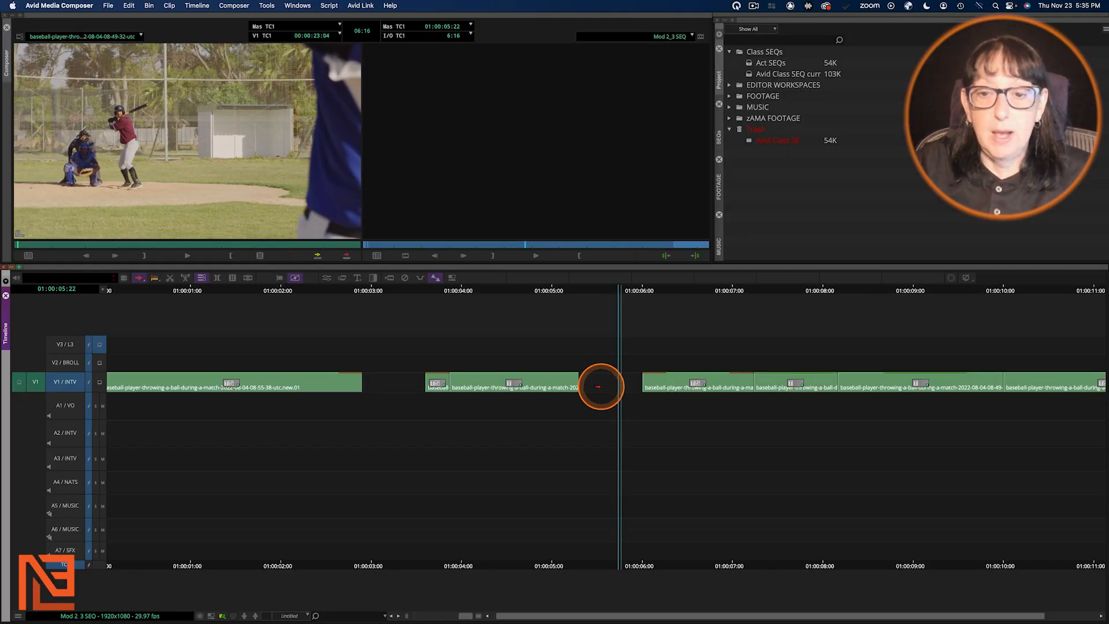
- Splice the two V1 clips and filler before 01:00:06:00 past the next two clips with the yellow arrow, and park the playhead at 01:00:07:26
drag(601, 385, 439, 383)
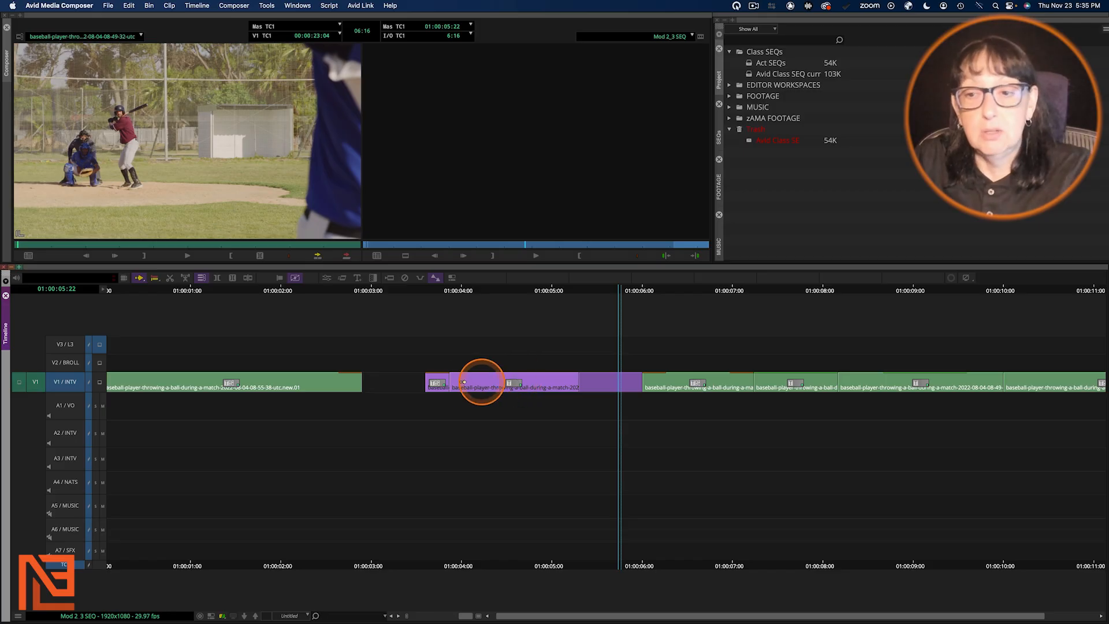
drag(604, 381, 763, 383)
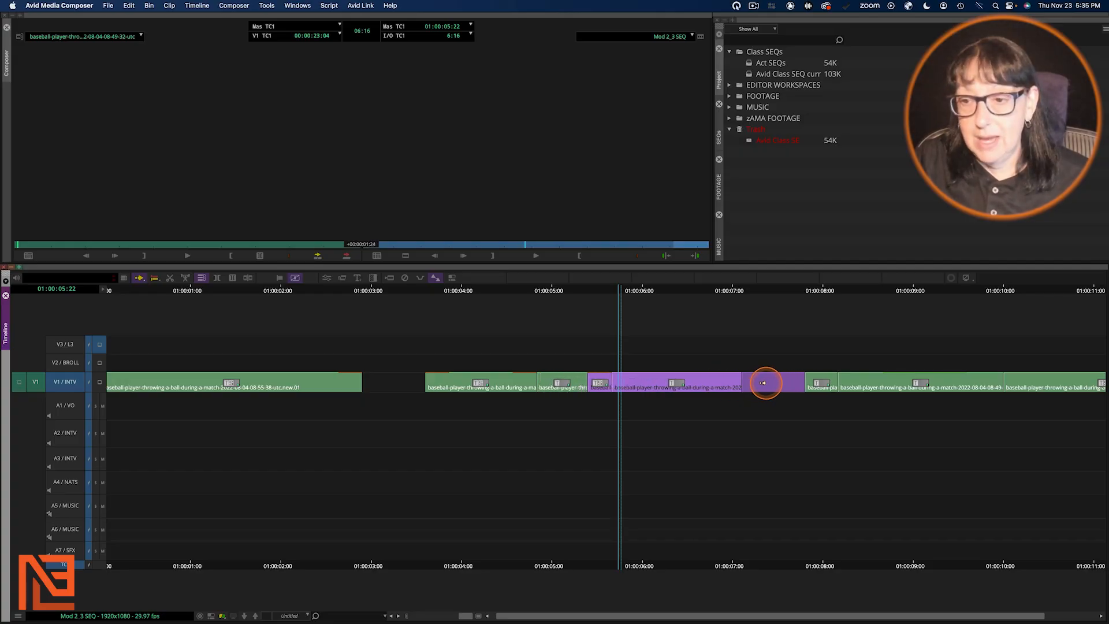
drag(763, 382, 806, 382)
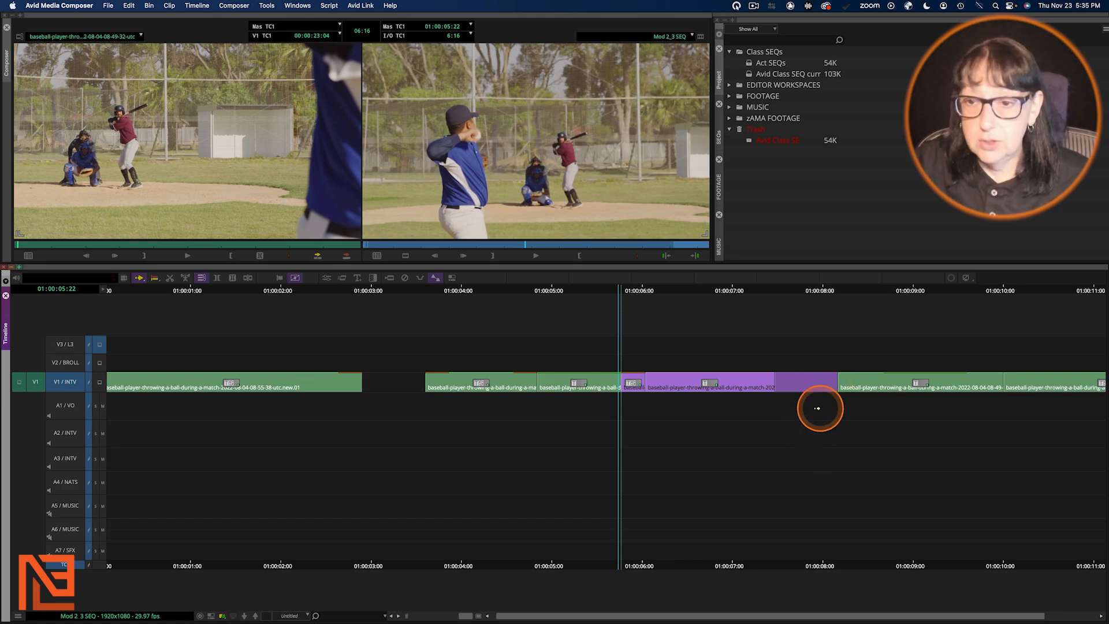
click(683, 289)
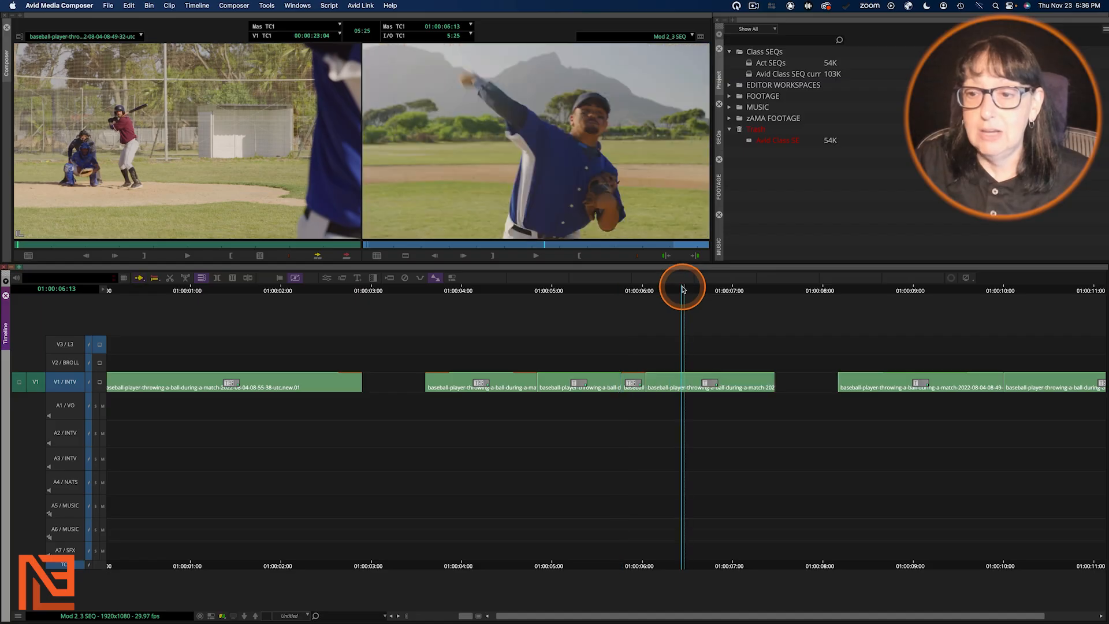
click(806, 352)
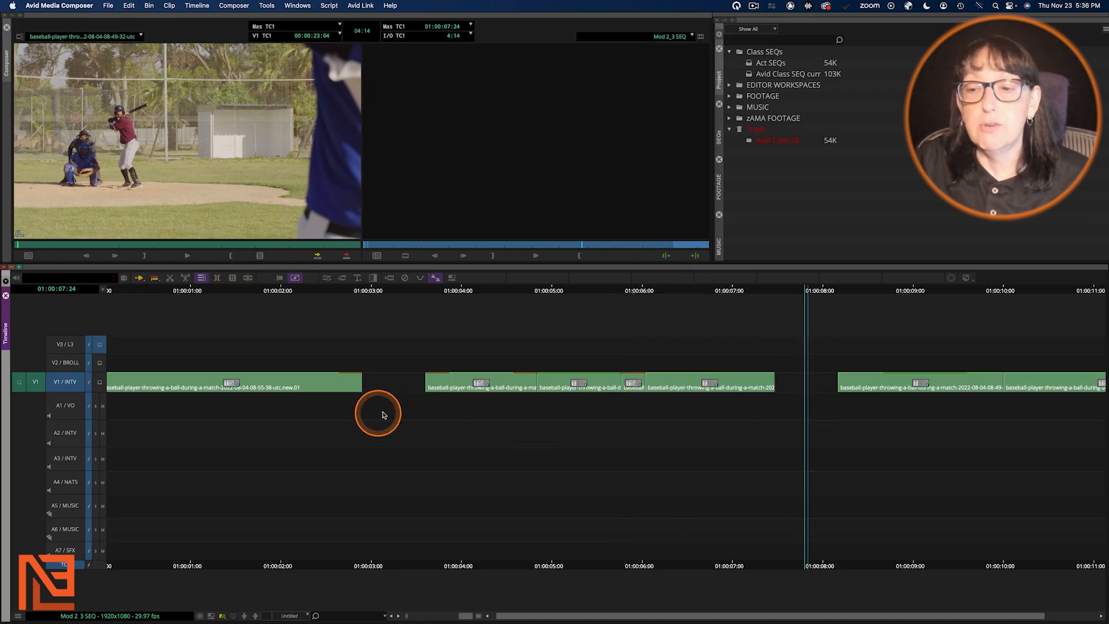
click(810, 328)
- Move the clip after the second V1 gap back to the playhead in red-arrow mode, and park the playhead at 01:00:10:16
key(Up)
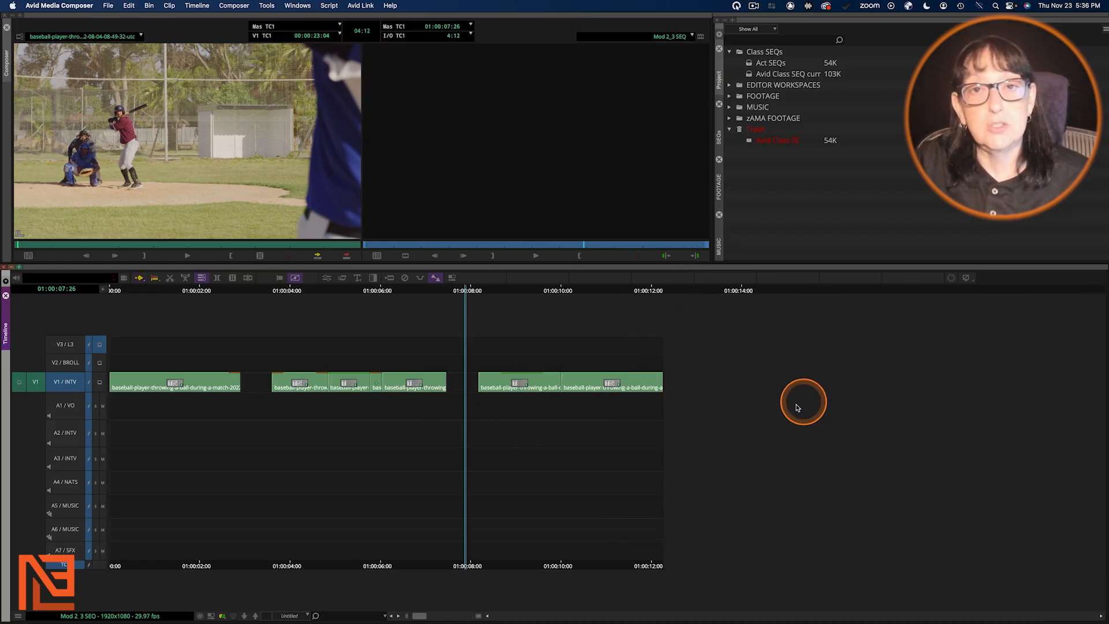
key(Down)
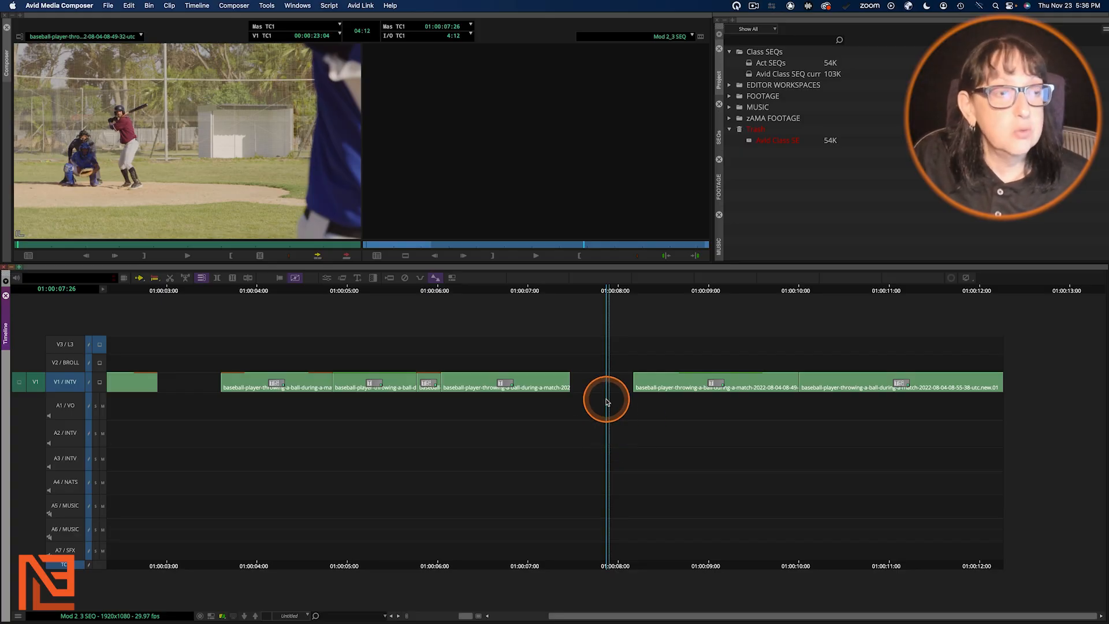
key(super+bracketleft)
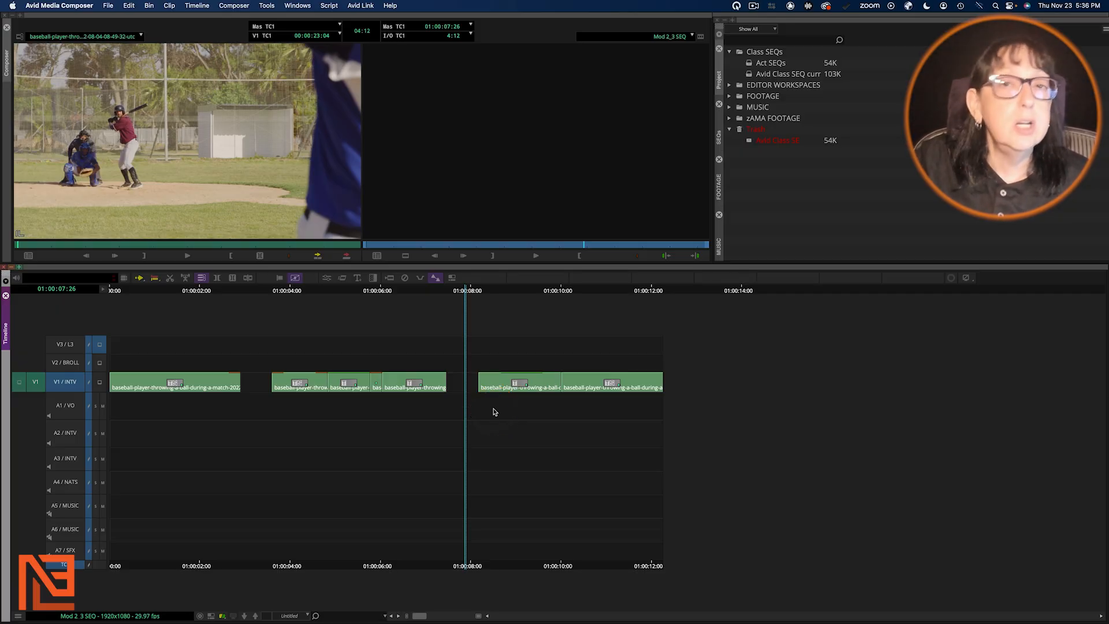
click(490, 410)
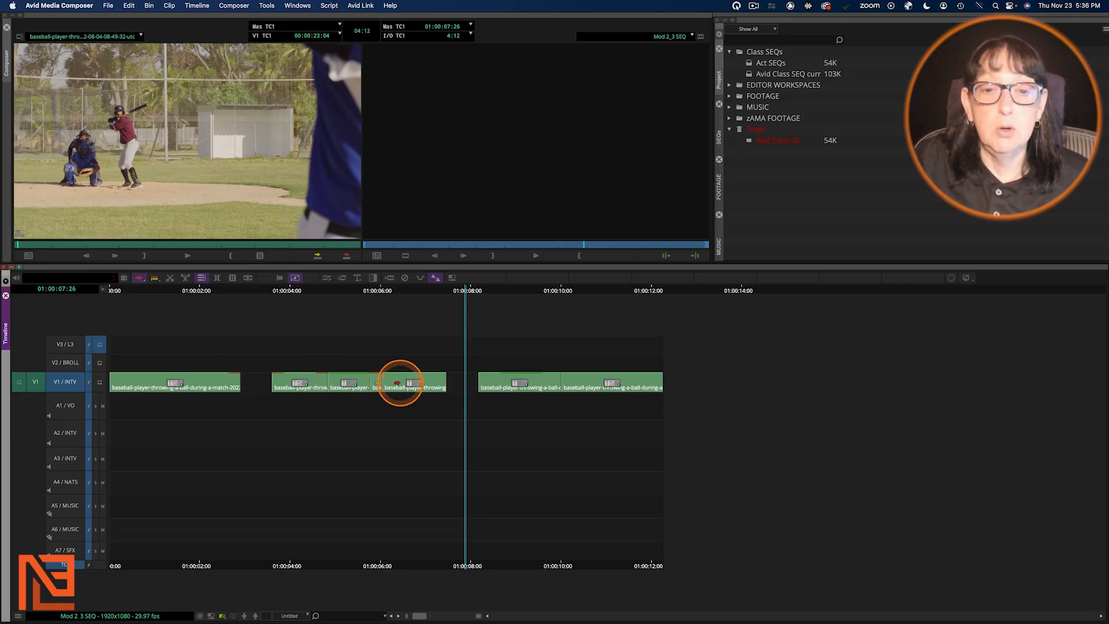
double_click(412, 383)
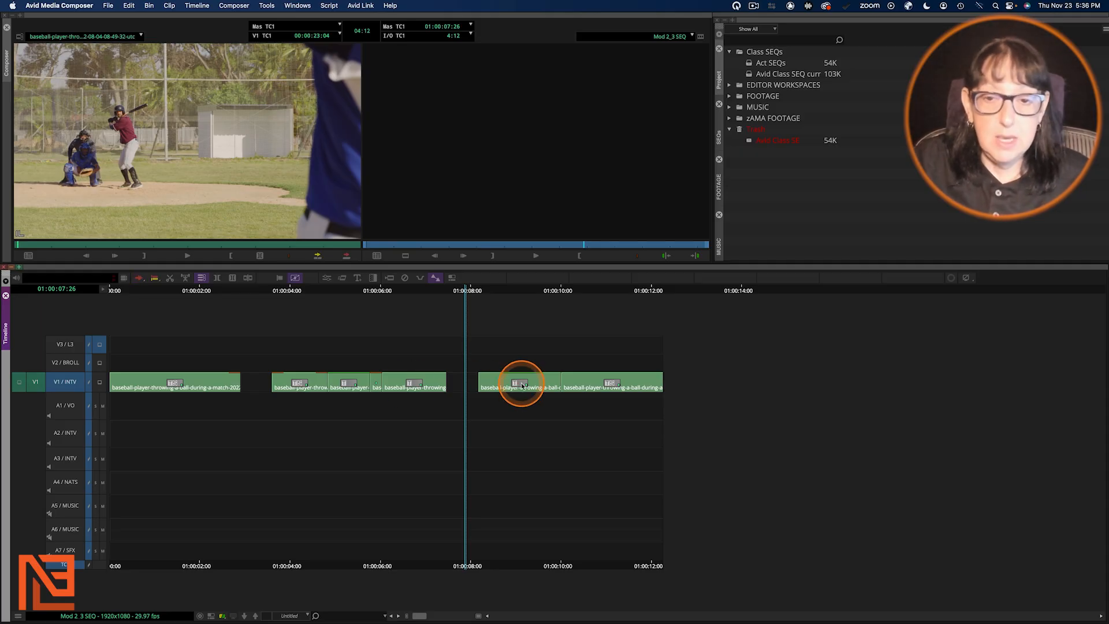
click(519, 383)
drag(518, 383, 508, 382)
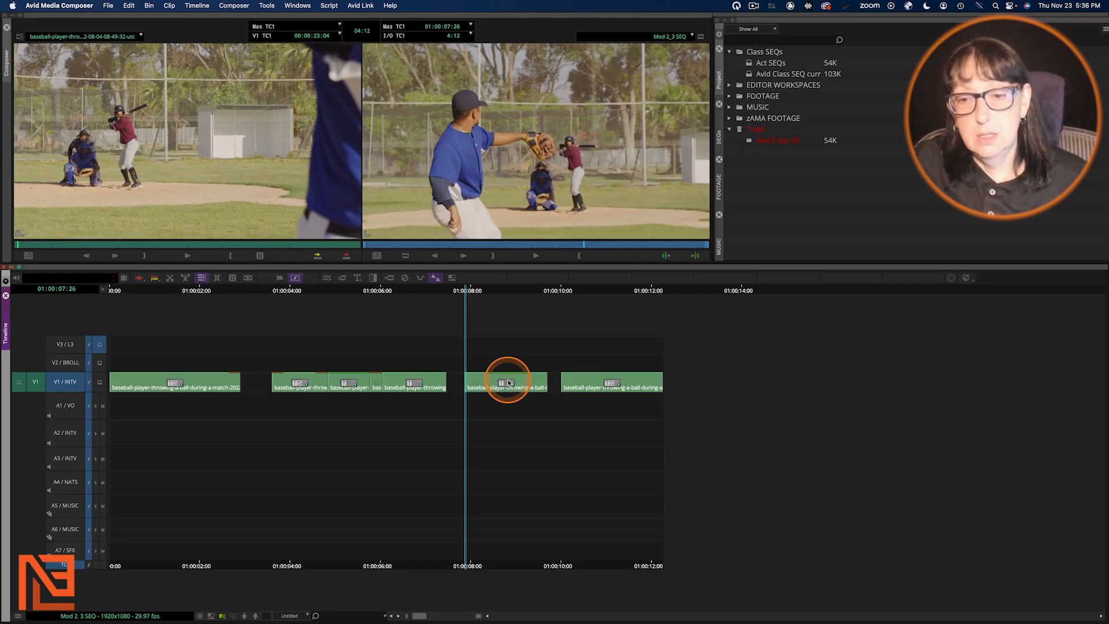
click(585, 397)
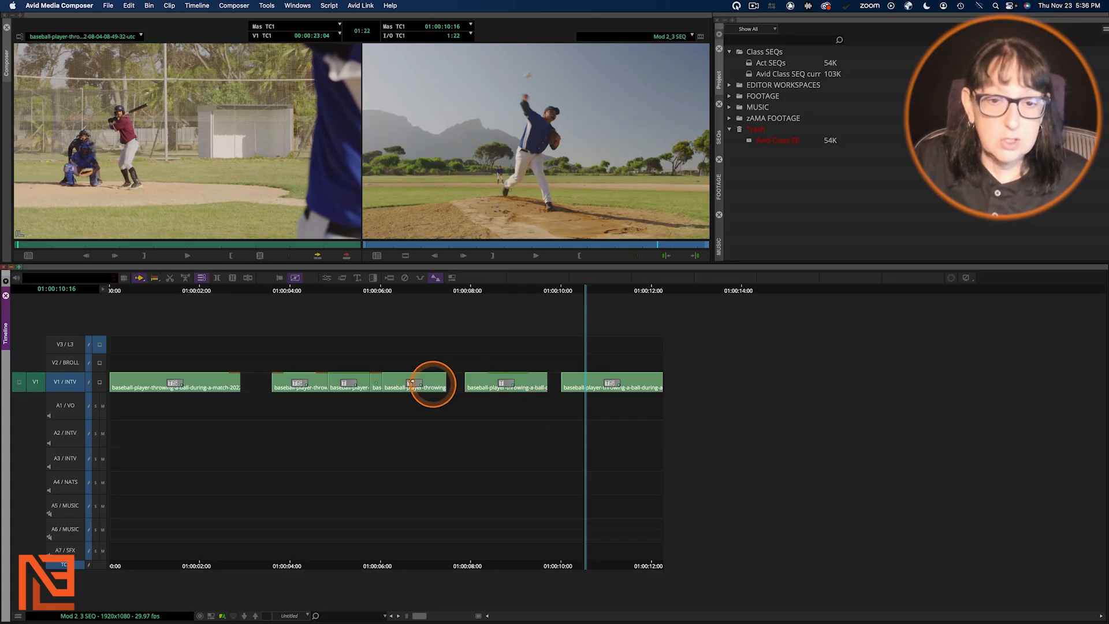
- Splice the short fourth V1 clip into the middle of the third with the yellow arrow, and park the playhead at 01:00:05:29
click(374, 382)
drag(374, 383, 348, 383)
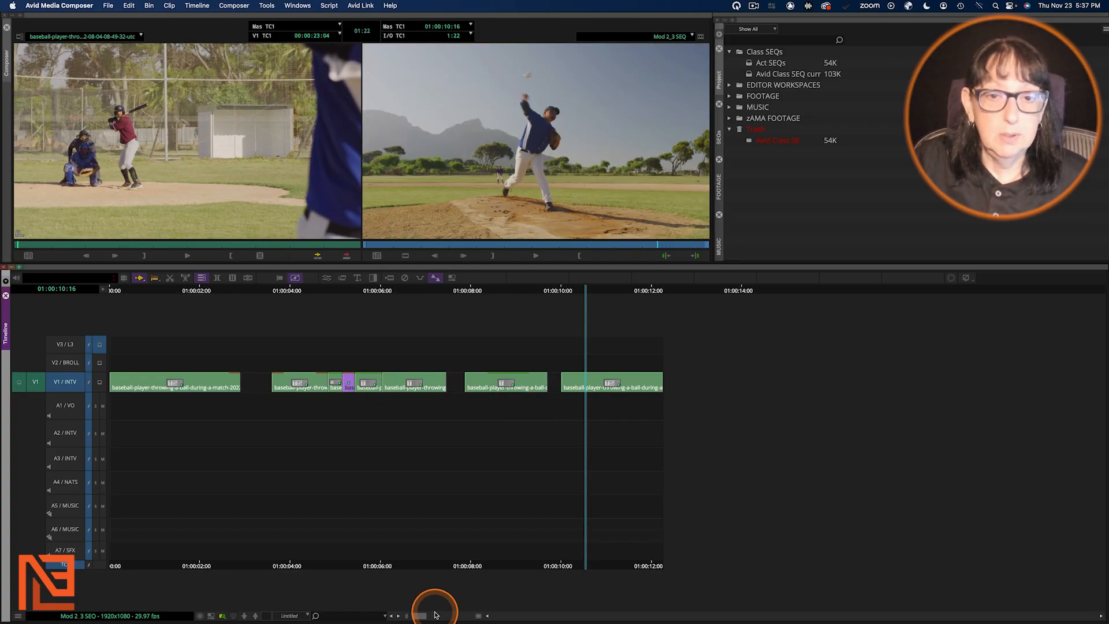
click(378, 291)
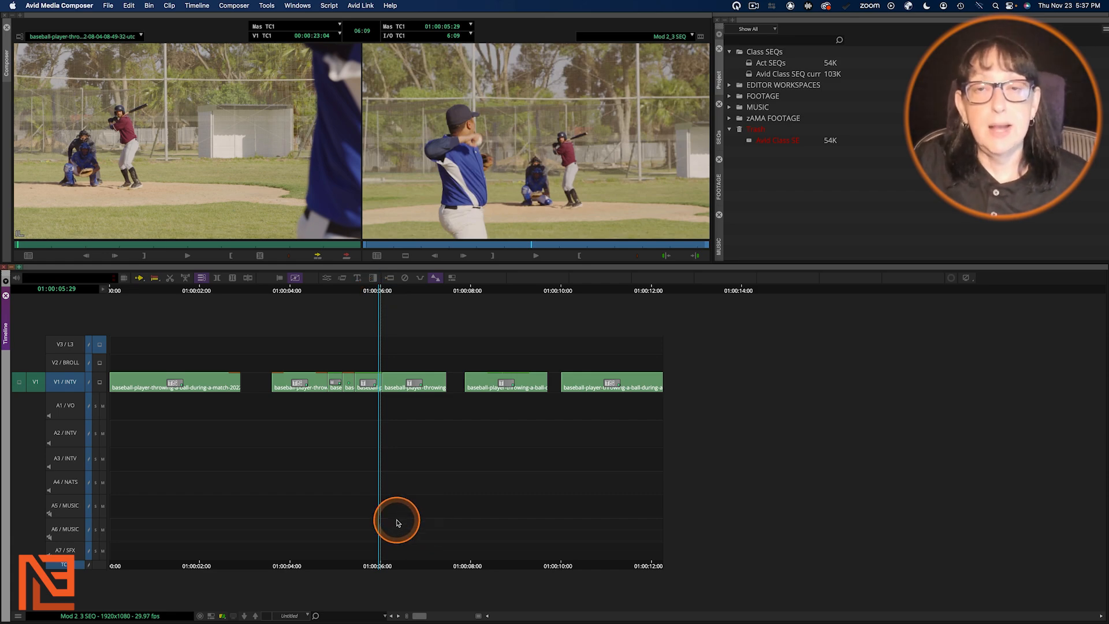
click(414, 435)
click(413, 436)
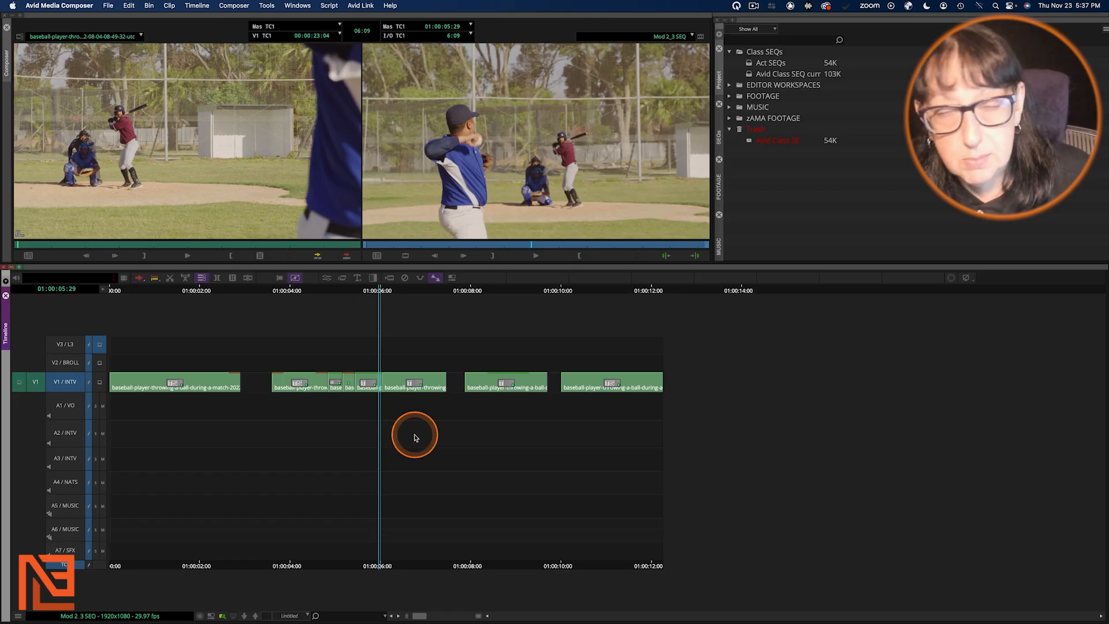